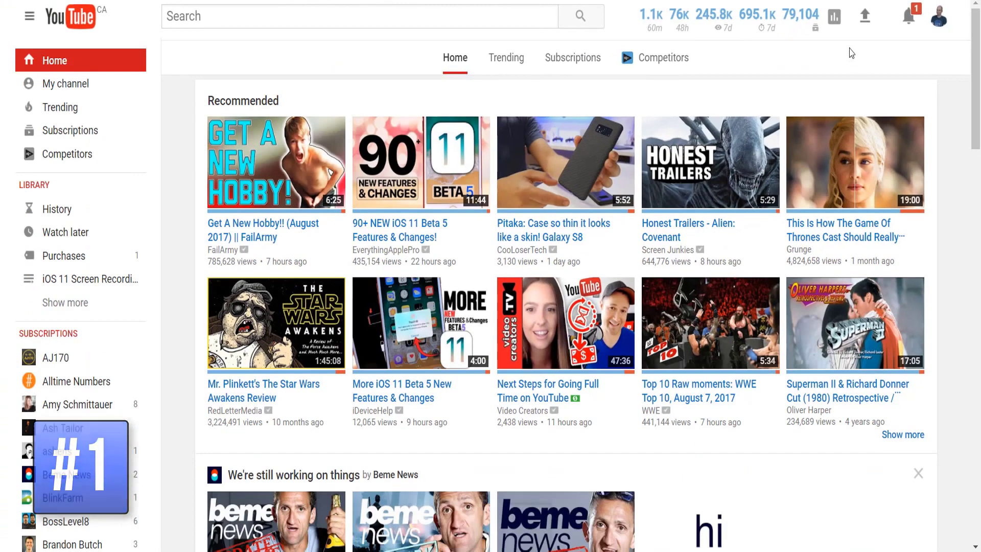
# Expand vidIQ's keyword stats for the baseball search and enable inline keywords under each result
pyautogui.click(835, 23)
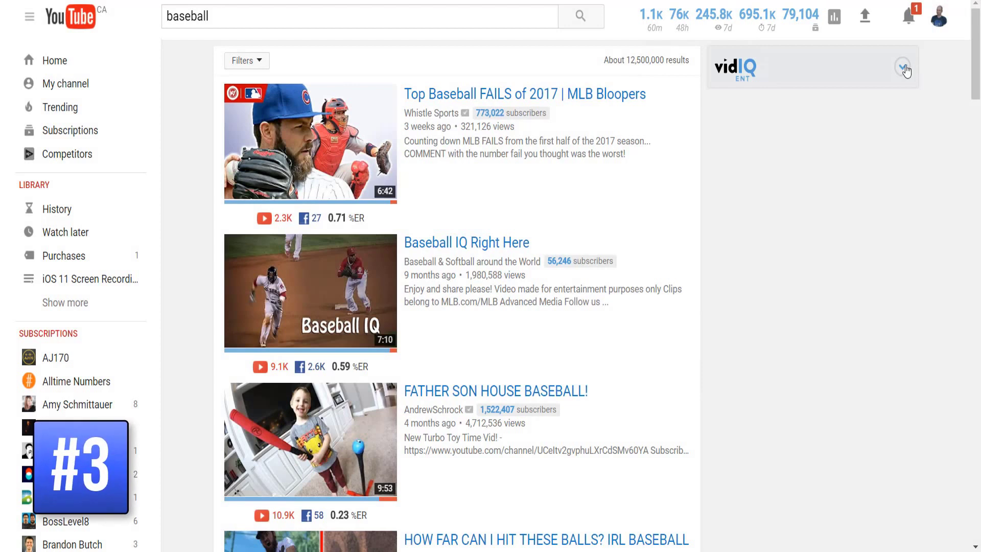
pyautogui.click(904, 69)
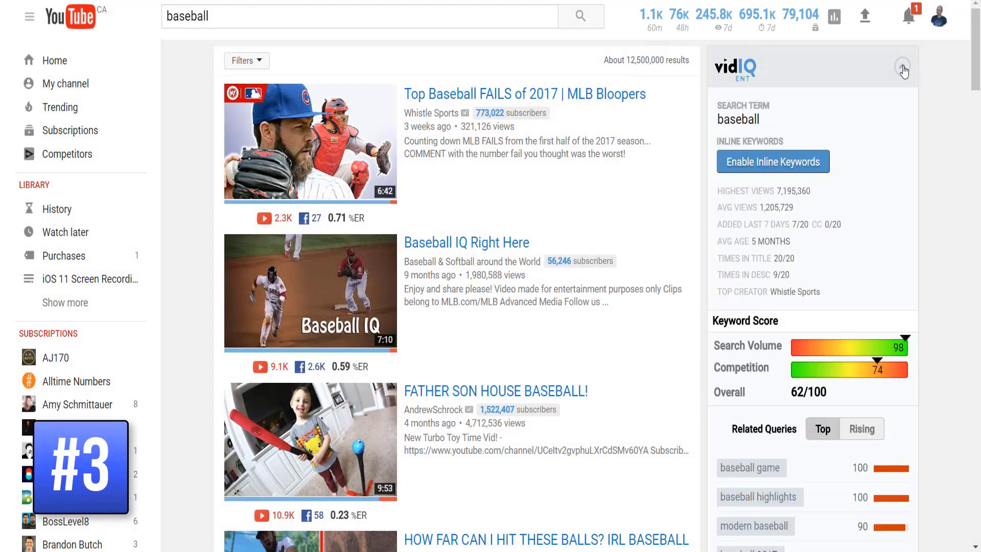
pyautogui.click(821, 161)
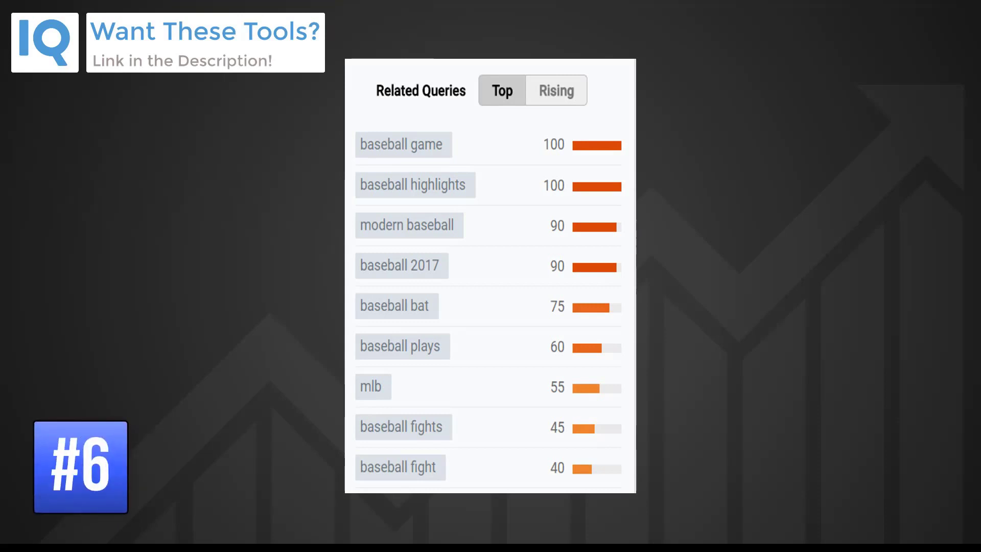
# Switch baseball's Related Queries to the Rising tab and scroll through the breakout queries
pyautogui.click(577, 98)
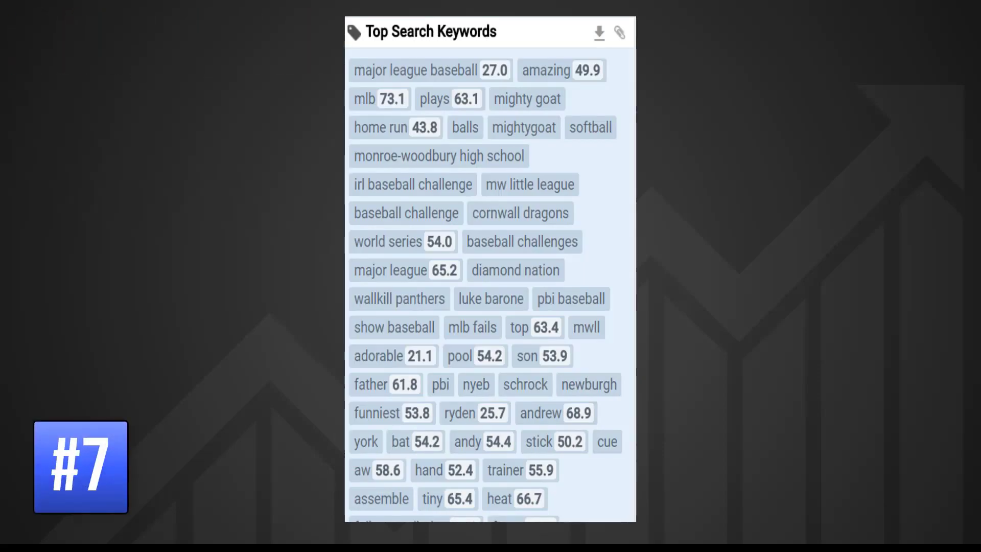
pyautogui.moveTo(408, 100)
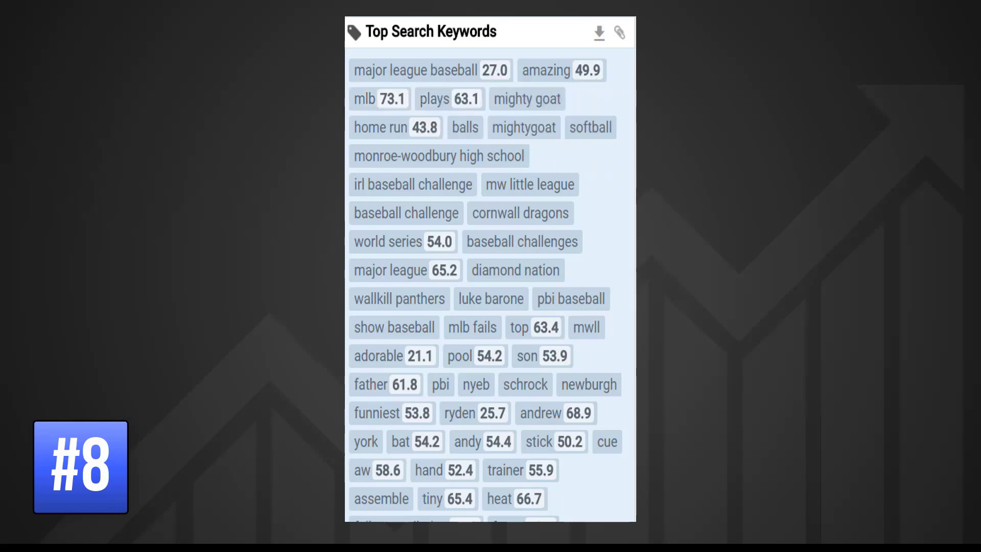
pyautogui.scroll(-3, 490, 270)
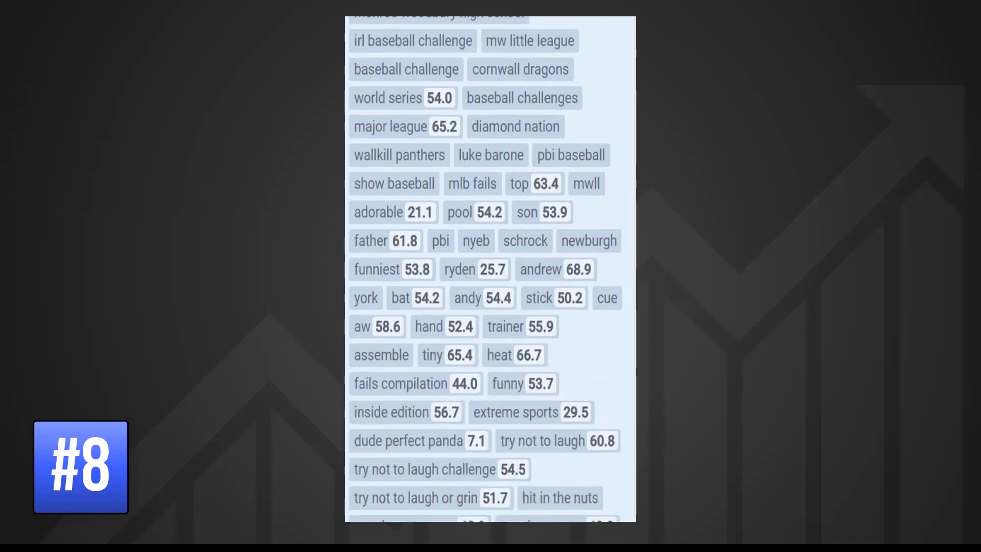
pyautogui.scroll(-15, 490, 269)
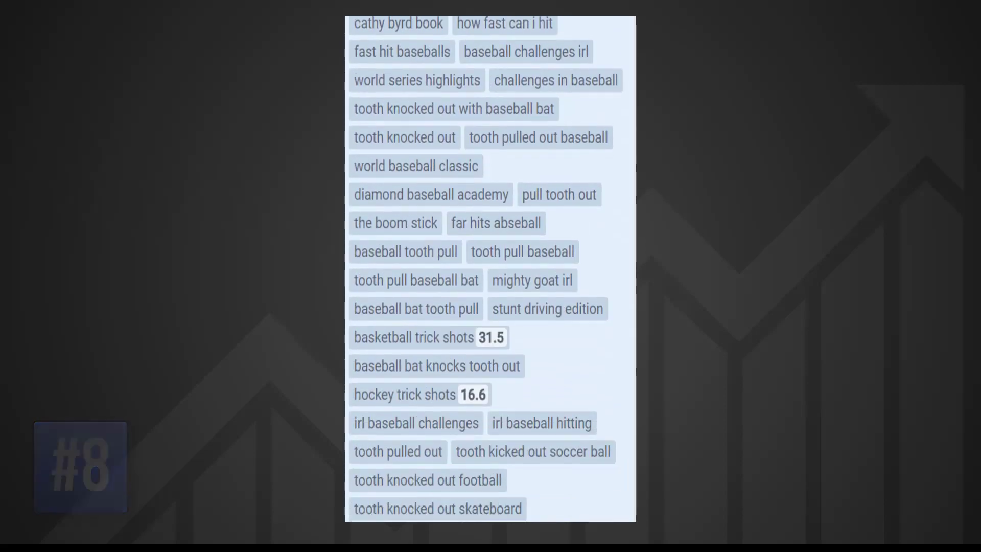
pyautogui.scroll(-4, 490, 269)
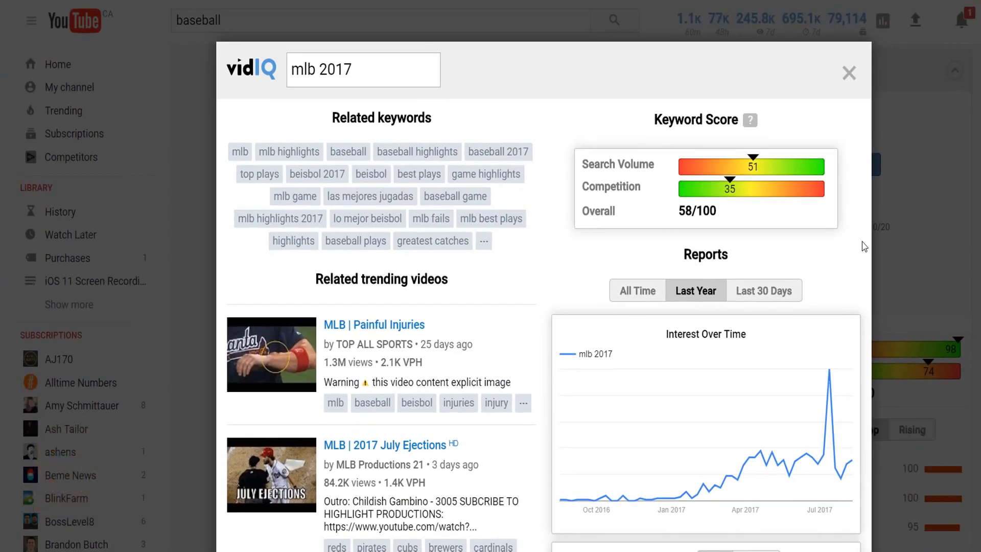
pyautogui.click(849, 73)
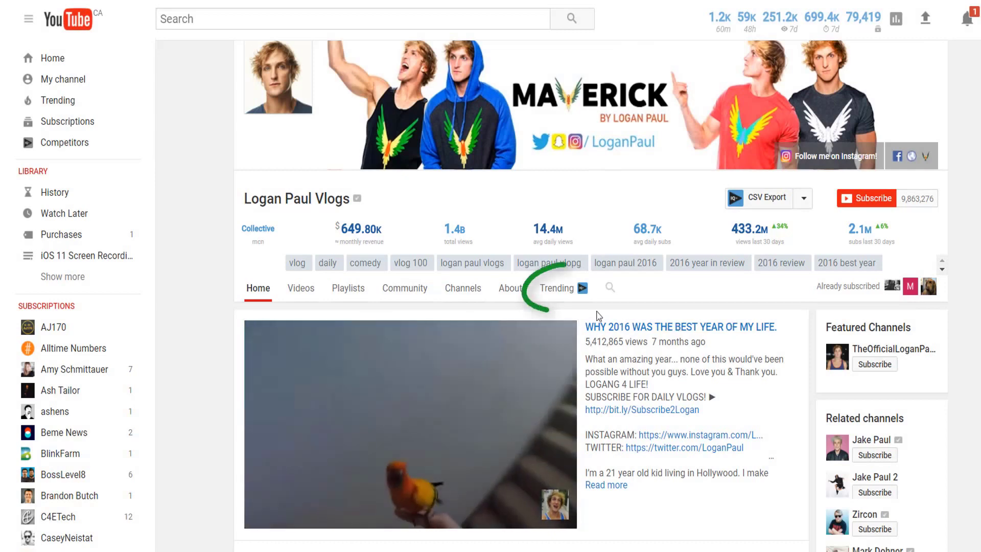
# Open the channel's vidIQ Trending videos and list their top keywords, such as vlog and comedy
pyautogui.click(557, 288)
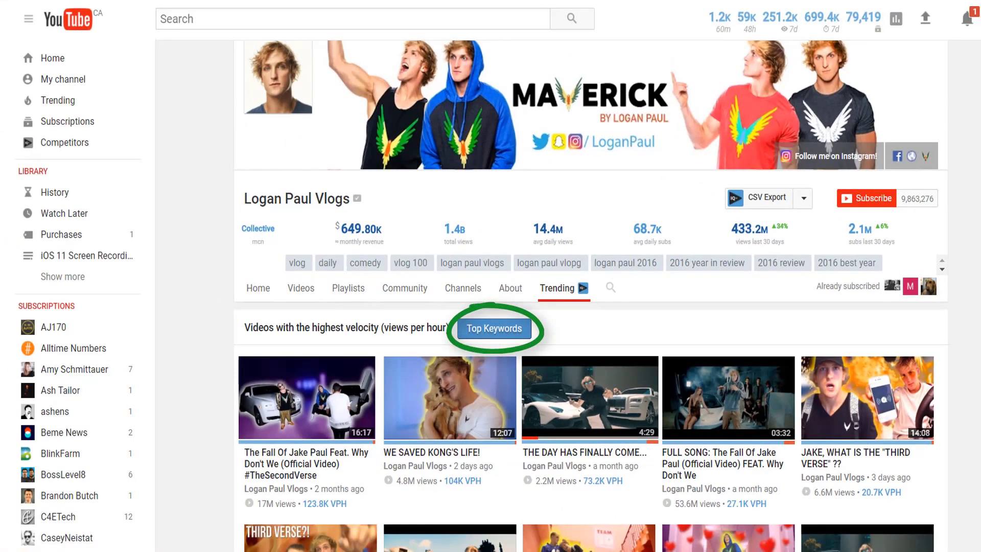
pyautogui.click(522, 330)
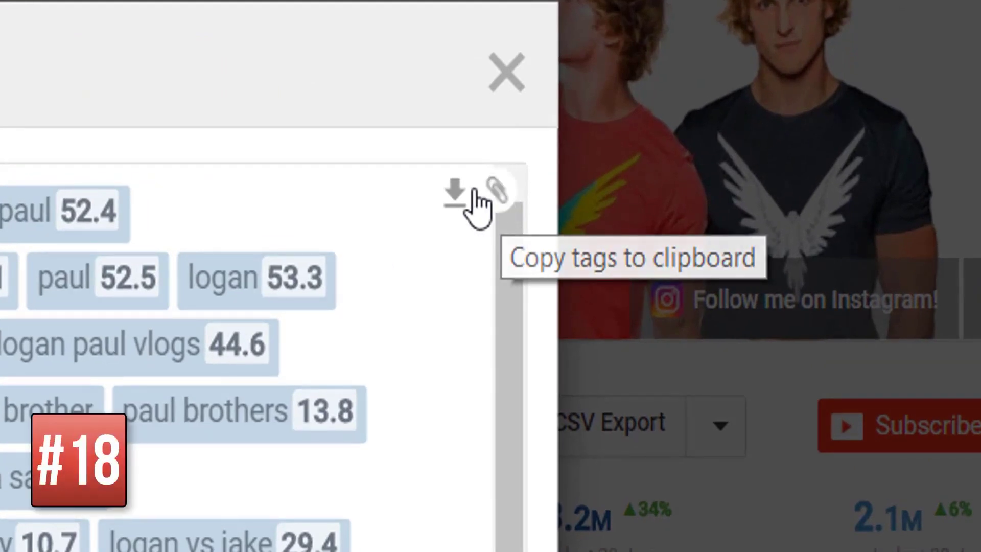
# Preview the channel's top keywords as a CSV export with occurrences, competition and volume
pyautogui.click(460, 200)
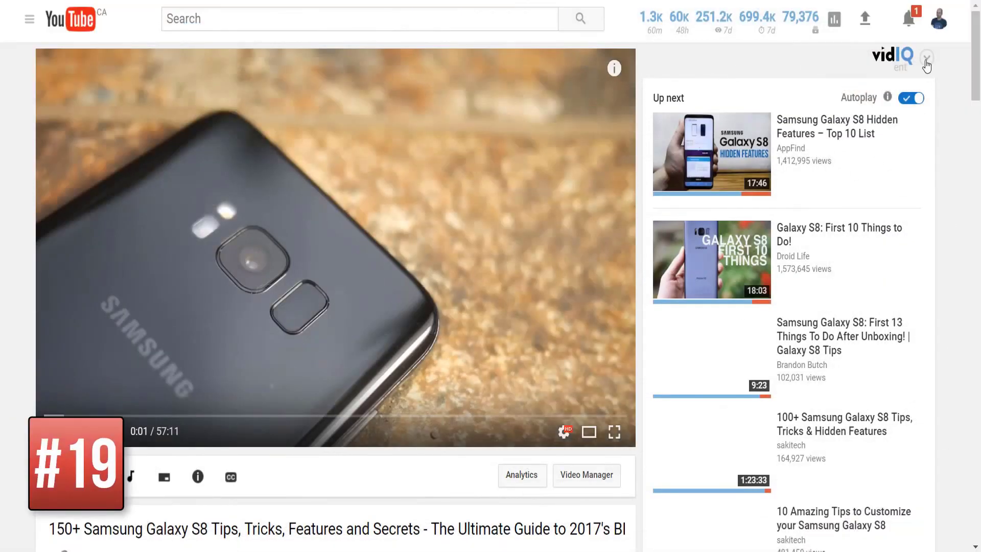
# Expand vidIQ stats for the Galaxy S8 tips video, collapsing then re-expanding Overview, Social and SEO
pyautogui.click(926, 60)
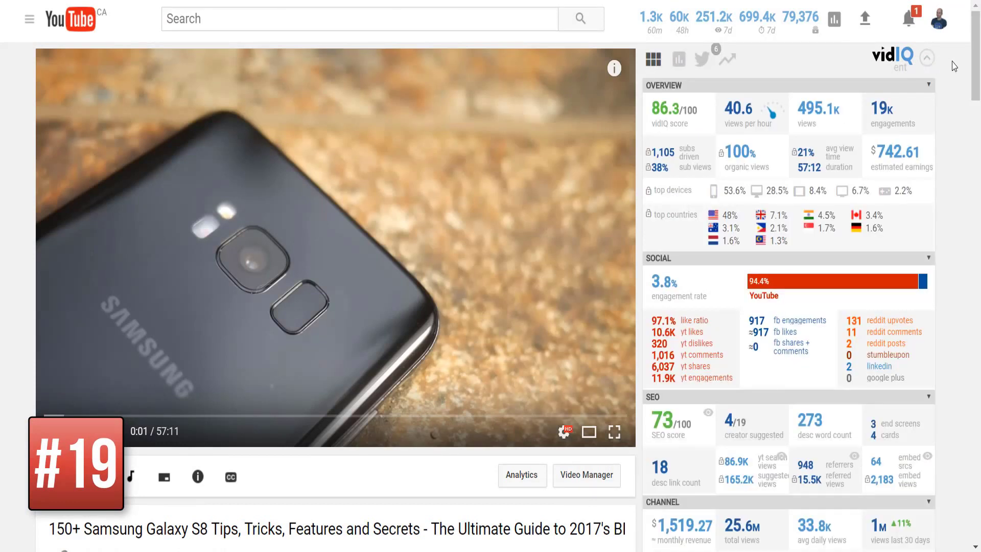
pyautogui.click(928, 85)
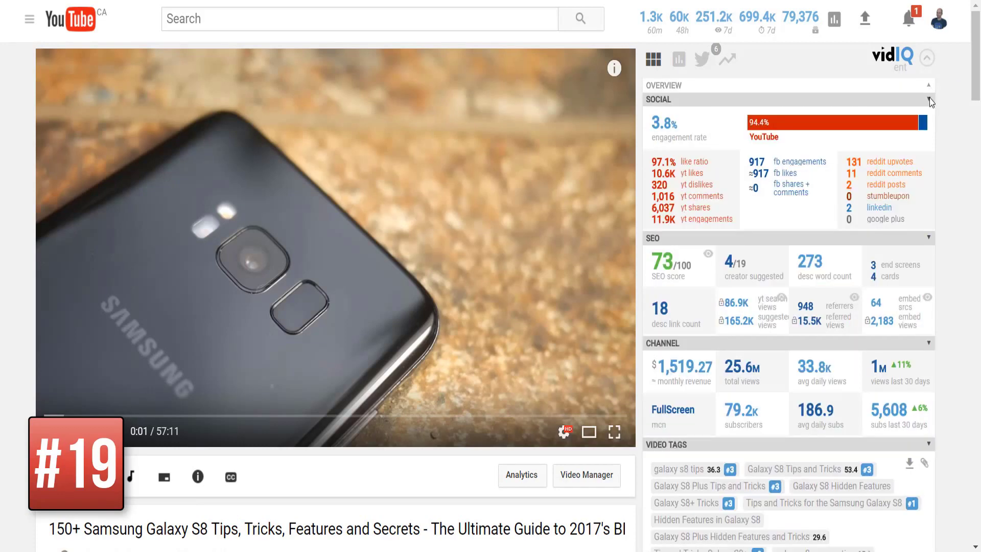
pyautogui.click(929, 100)
pyautogui.click(929, 114)
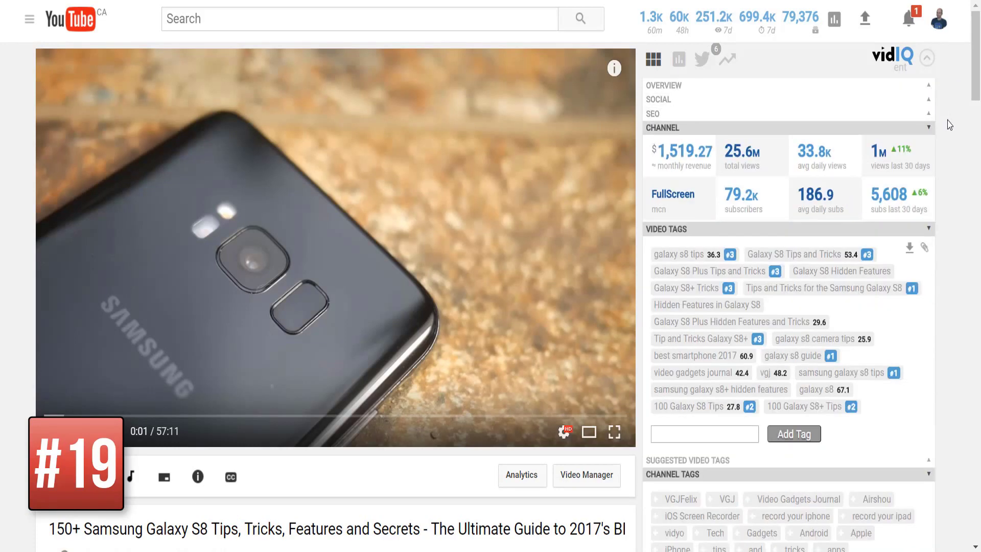
pyautogui.click(929, 114)
pyautogui.click(929, 99)
pyautogui.click(929, 85)
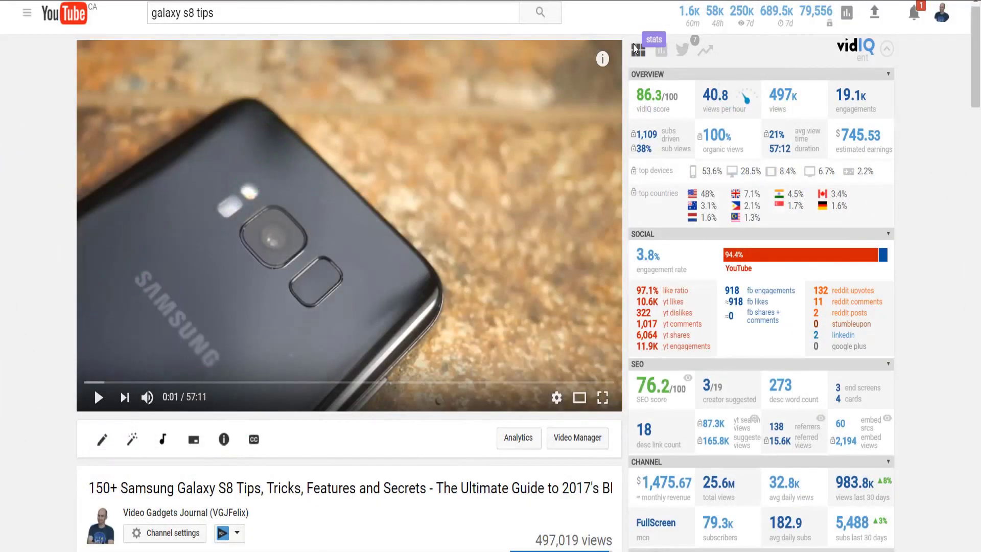
# View the video's historical charts, tweets and related trending videos, then scroll down to its comments
pyautogui.click(661, 51)
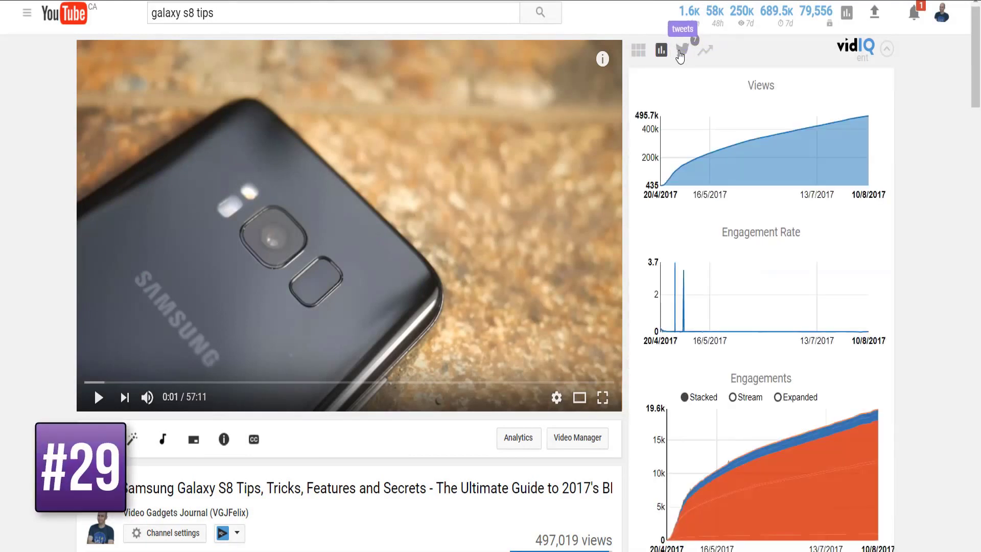
pyautogui.click(681, 51)
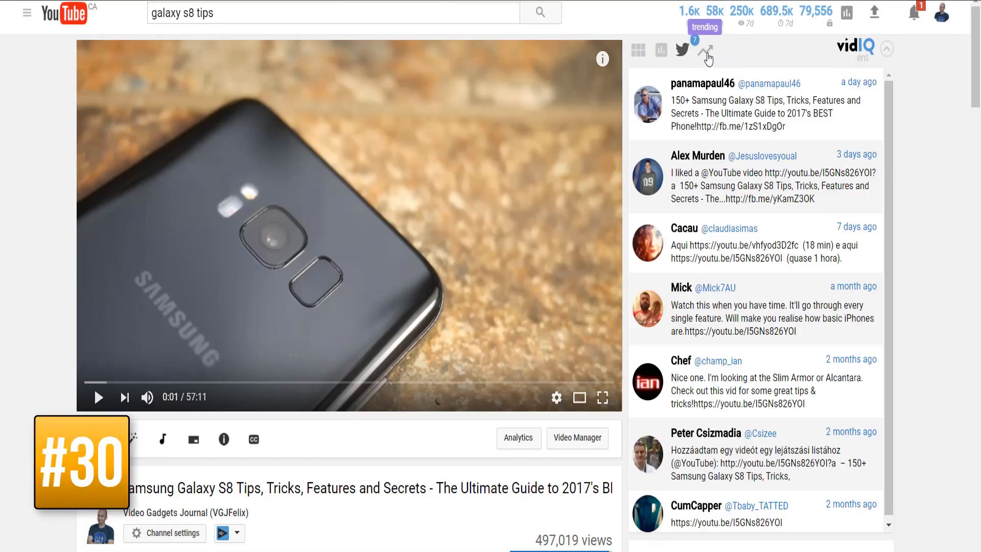
pyautogui.click(707, 51)
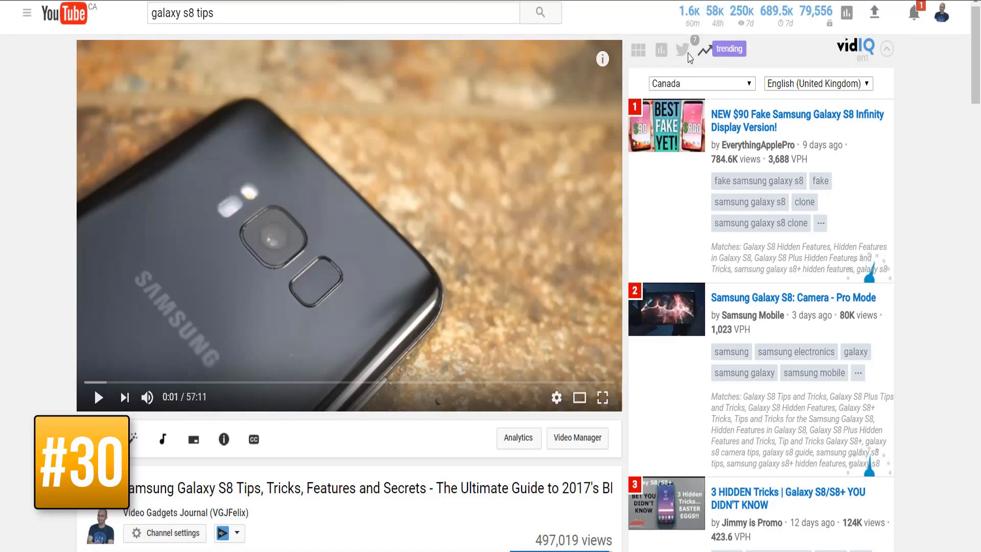
pyautogui.click(637, 50)
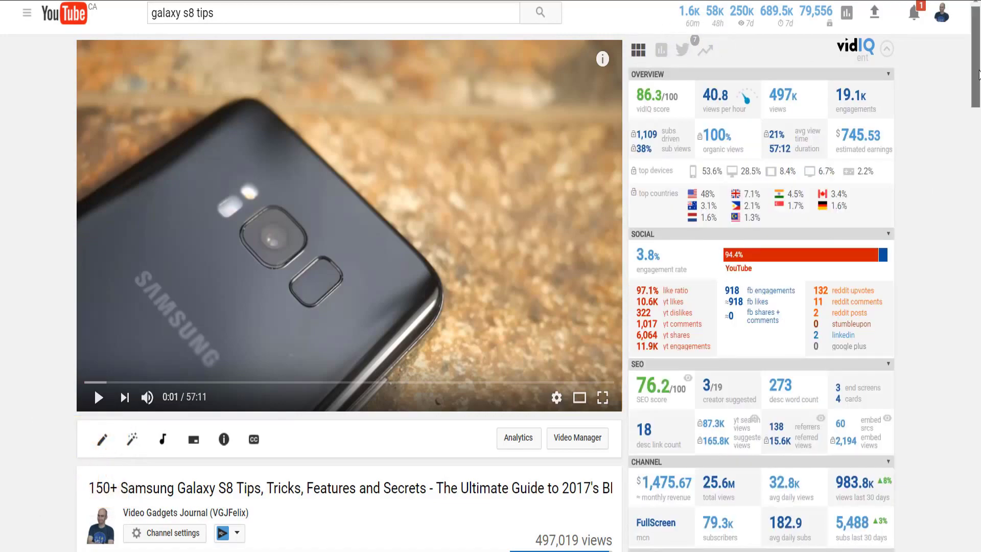
pyautogui.moveTo(979, 74); pyautogui.dragTo(979, 261)
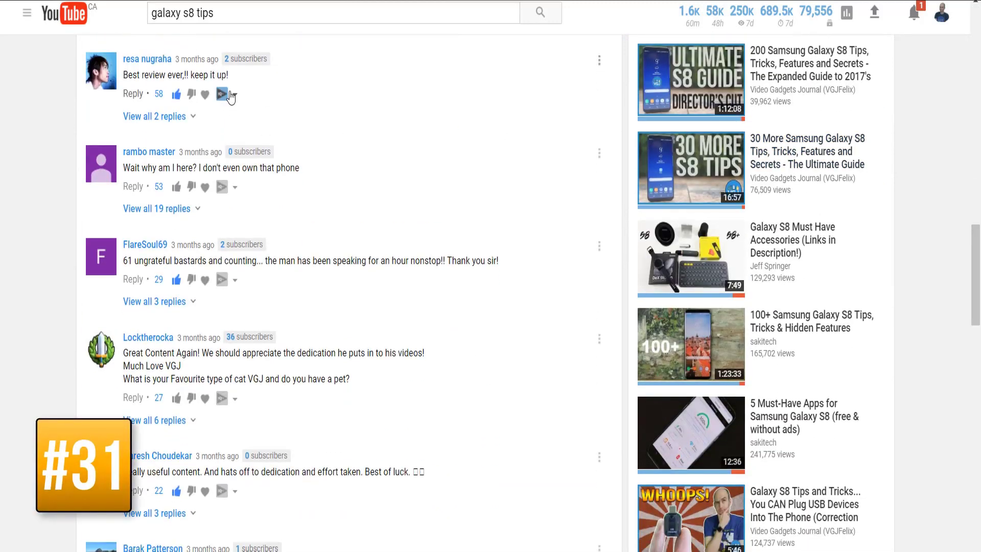
# Reply to the first viewer comment using the vidIQ You're welcome template
pyautogui.click(230, 95)
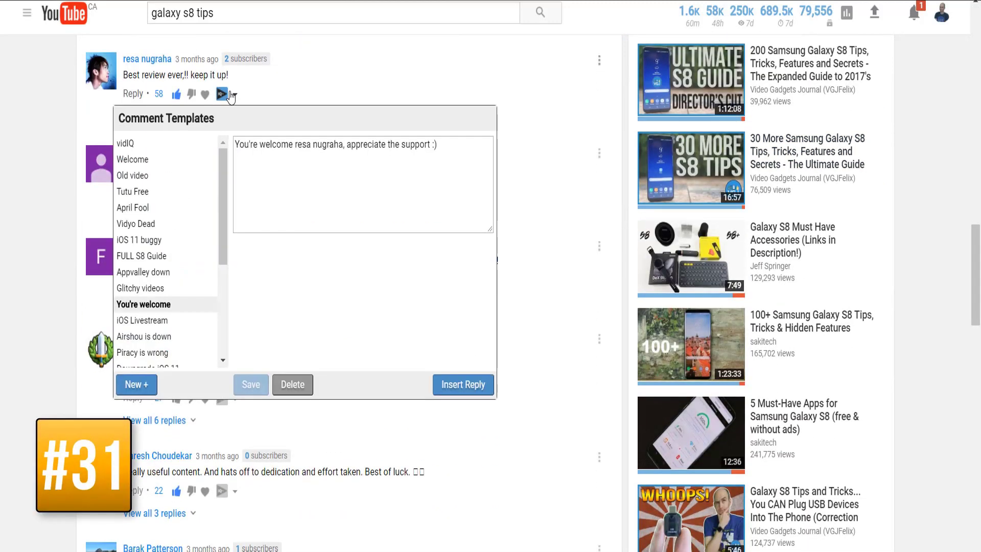
pyautogui.click(153, 159)
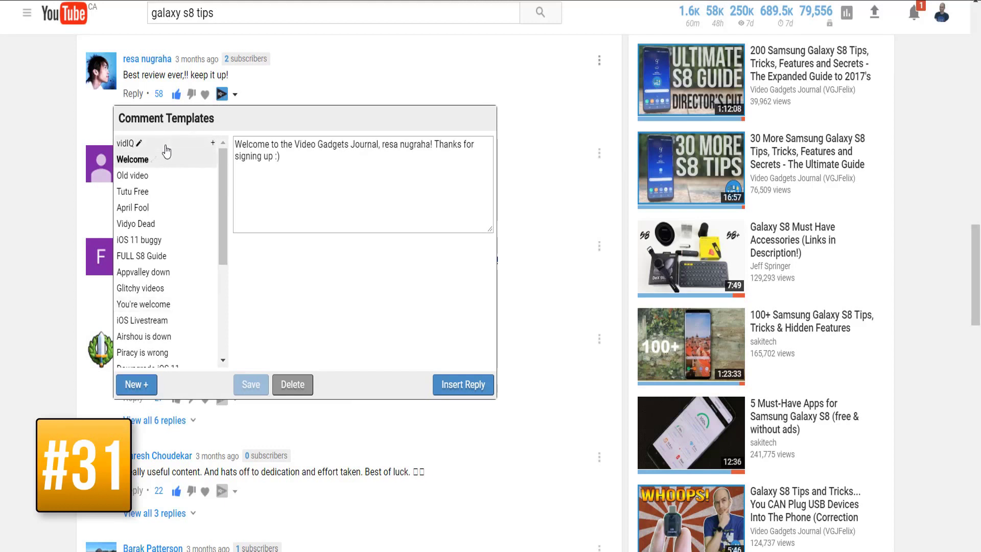
pyautogui.click(153, 143)
pyautogui.click(154, 309)
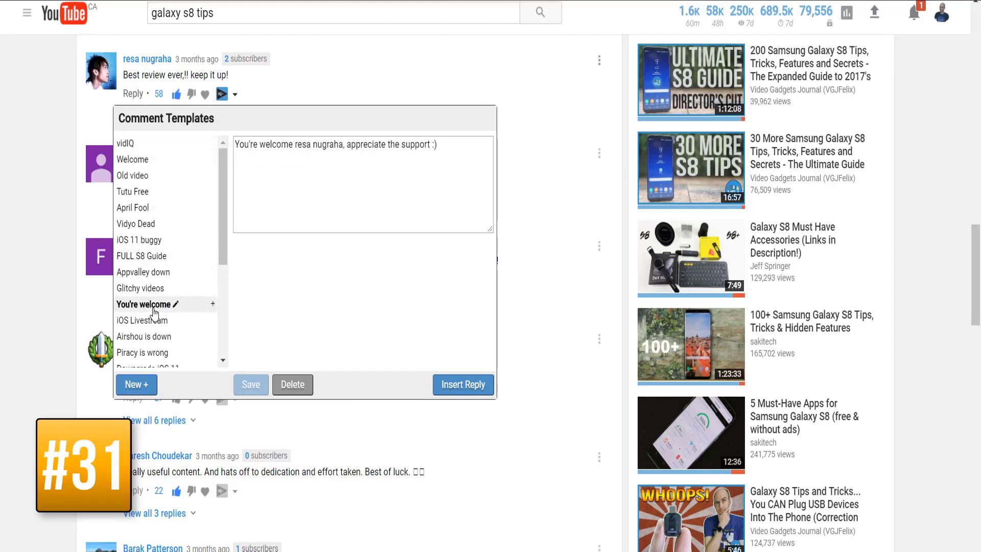
pyautogui.click(454, 387)
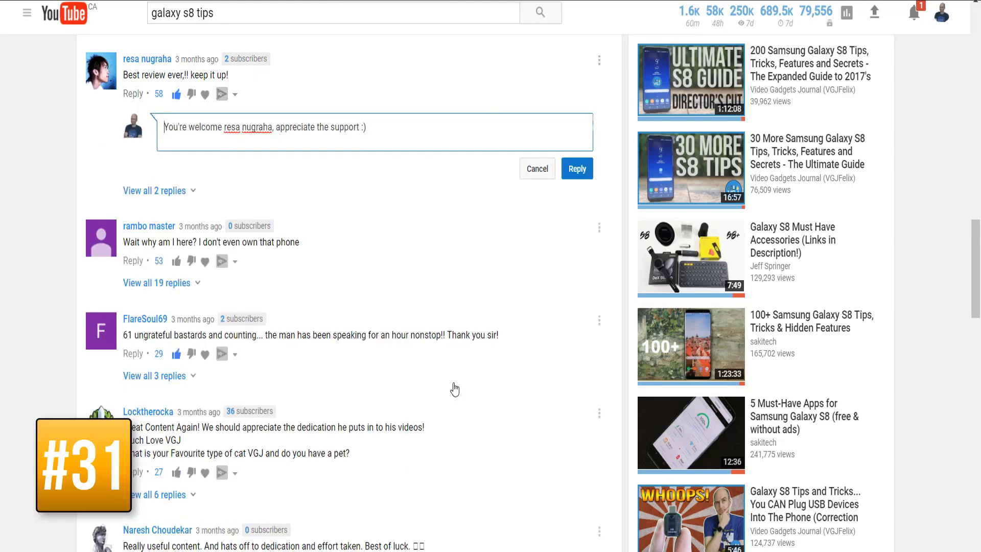
pyautogui.click(578, 170)
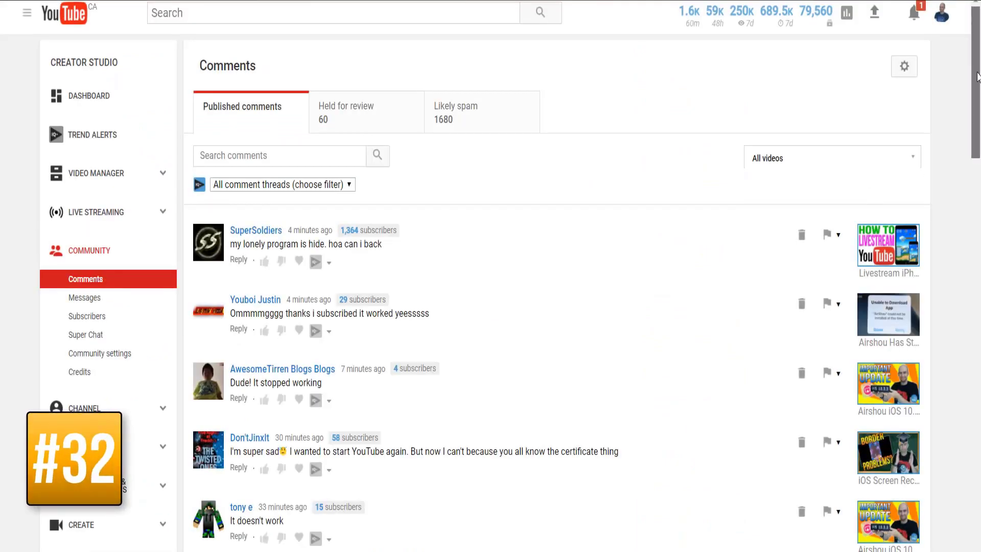
# Post the same You're welcome template reply to a second comment further down
pyautogui.scroll(-3, 977, 77)
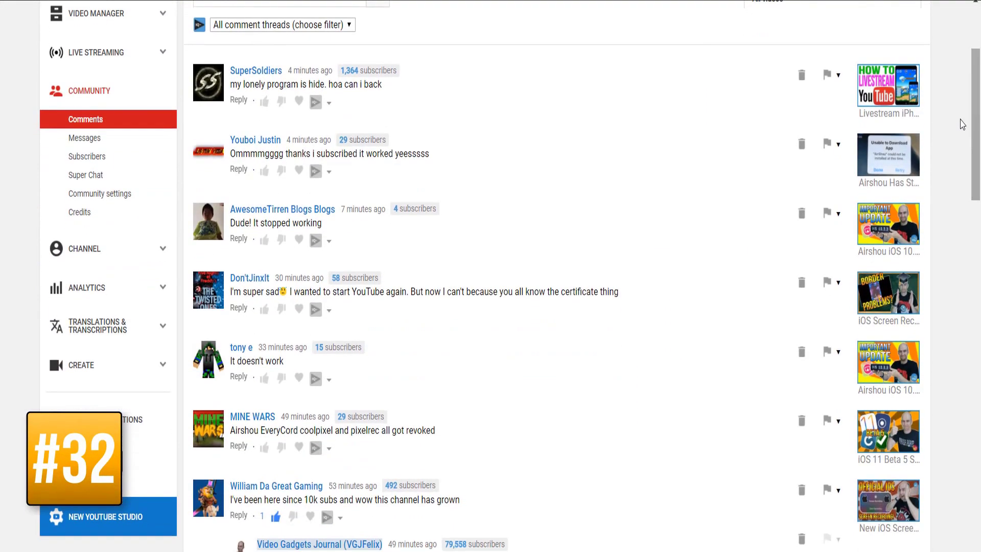
pyautogui.click(316, 171)
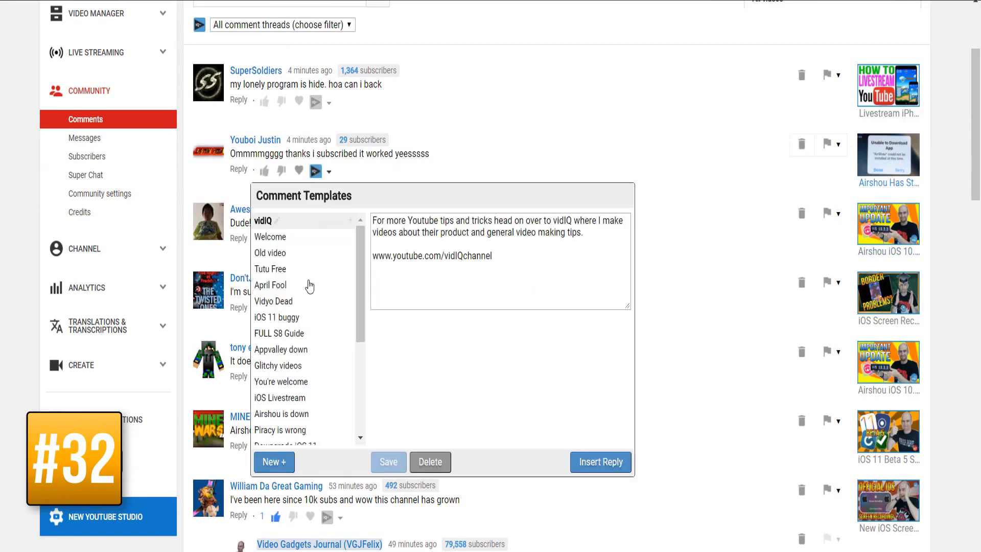
pyautogui.click(353, 381)
pyautogui.doubleClick(353, 381)
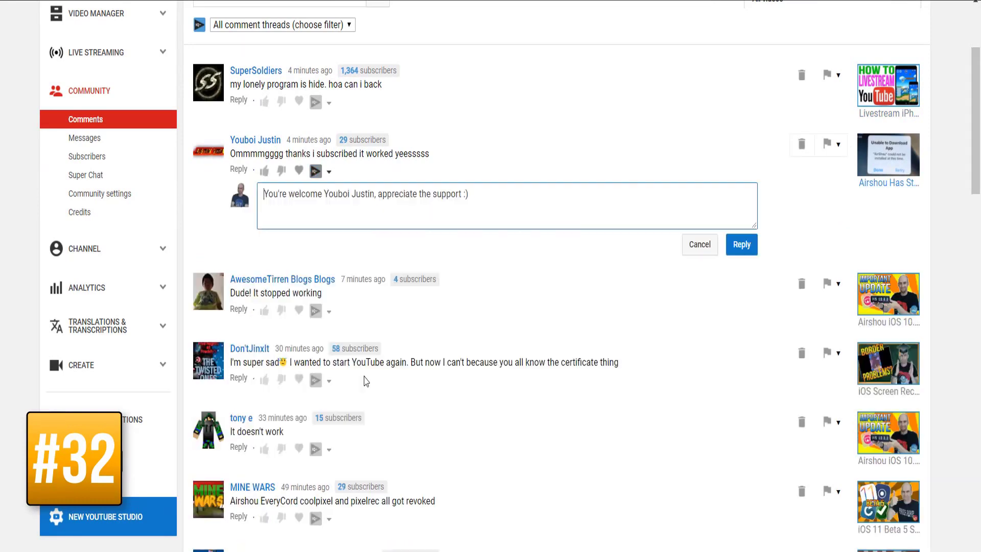
pyautogui.click(748, 245)
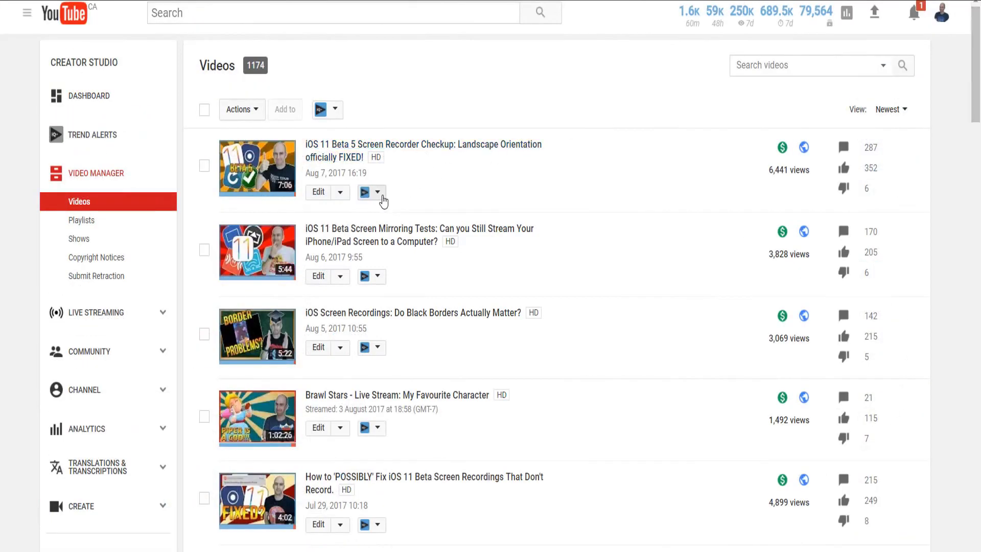
# Change the newest video's featured-video message to 'Feature this vid'
pyautogui.click(378, 193)
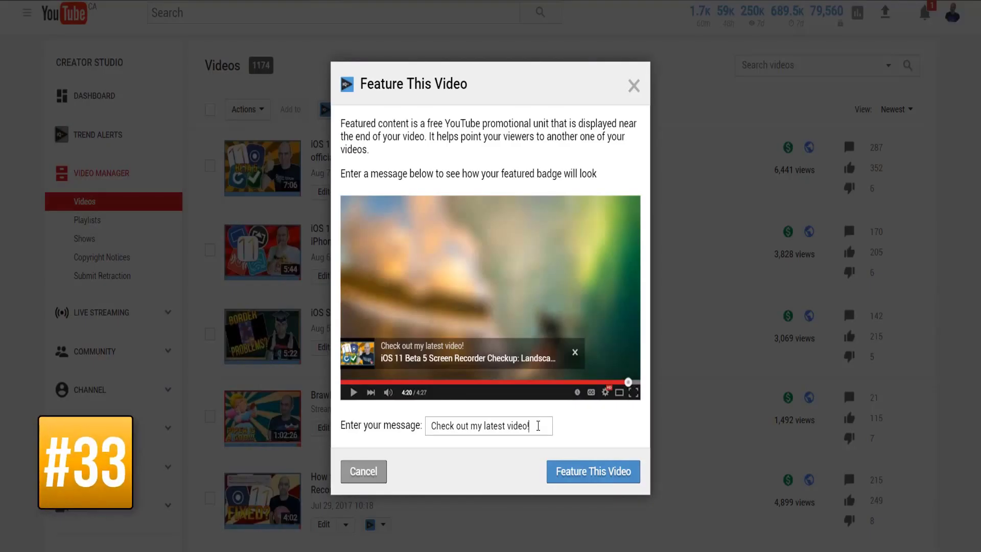
pyautogui.moveTo(532, 427); pyautogui.dragTo(415, 434)
pyautogui.press('BackSpace')
pyautogui.write('Feature this video!')
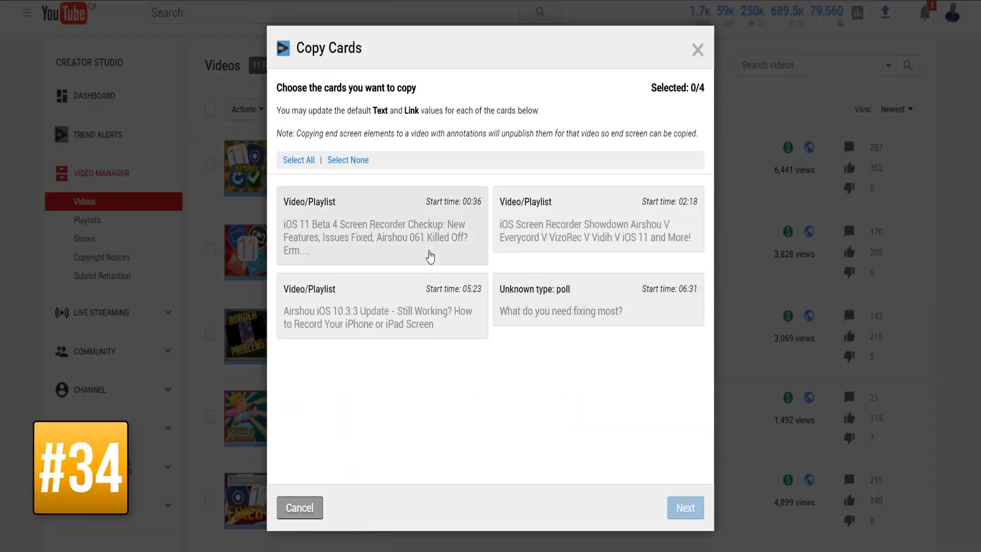
# Copy the latest video's four cards to four other videos
pyautogui.click(429, 257)
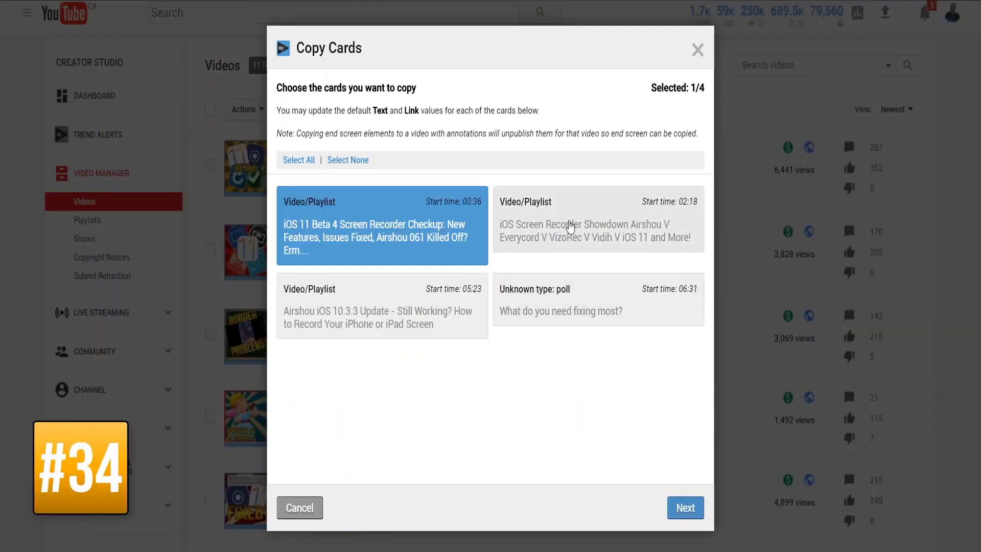
pyautogui.click(563, 195)
pyautogui.click(460, 305)
pyautogui.click(550, 297)
pyautogui.click(682, 508)
pyautogui.click(678, 329)
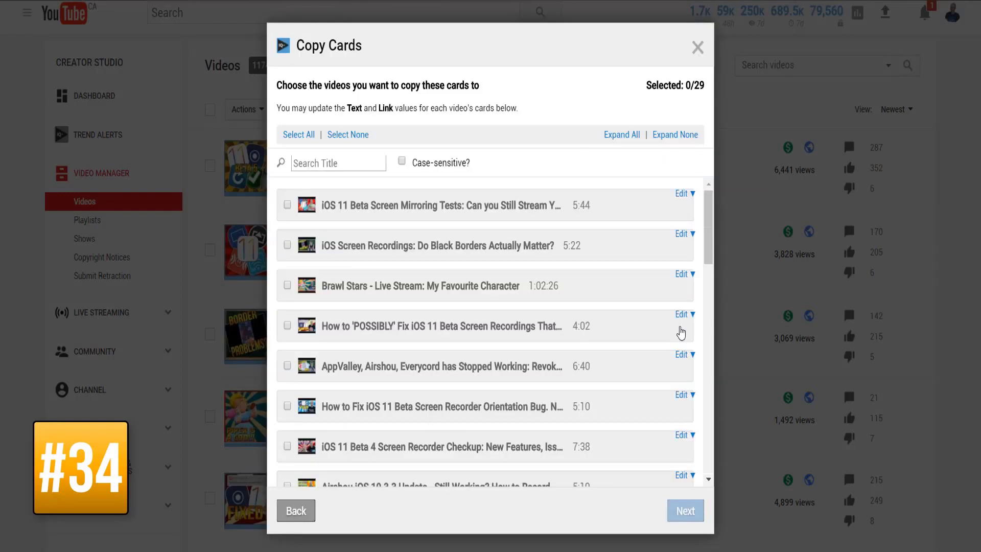
pyautogui.click(288, 205)
pyautogui.click(287, 245)
pyautogui.click(287, 285)
pyautogui.click(287, 325)
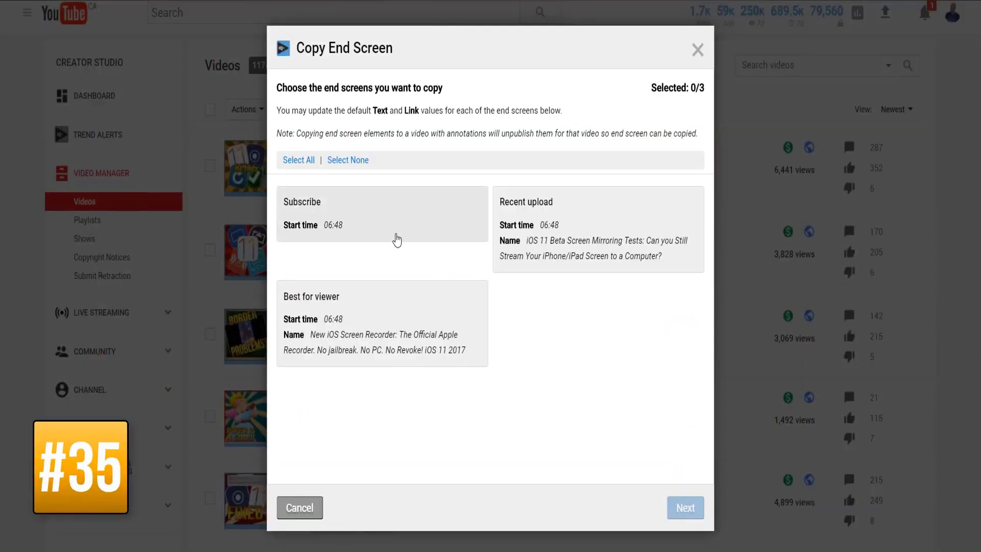
# Copy the Subscribe, Recent upload and Best for viewer end screen elements to a selected video
pyautogui.click(397, 240)
pyautogui.click(588, 230)
pyautogui.click(429, 300)
pyautogui.click(685, 507)
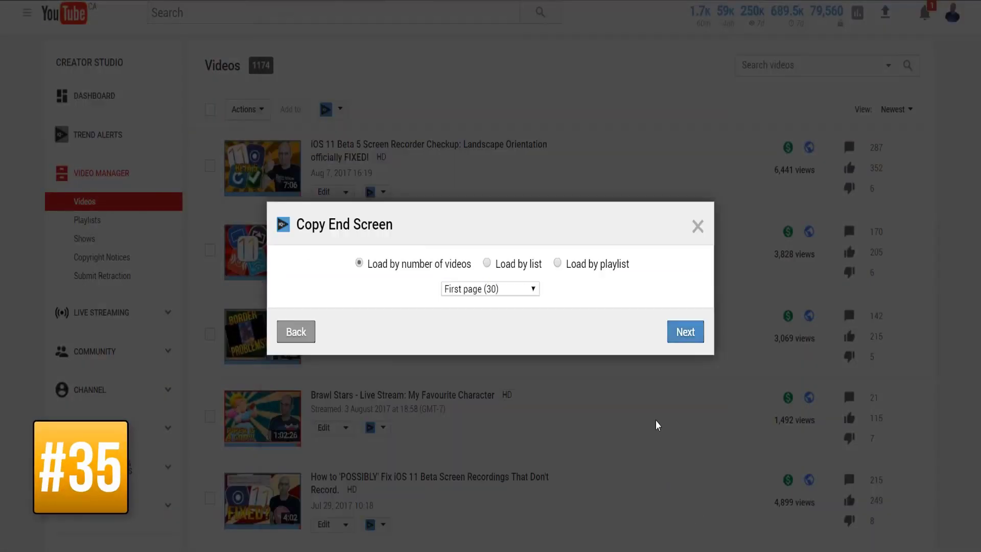
pyautogui.click(685, 332)
pyautogui.click(287, 205)
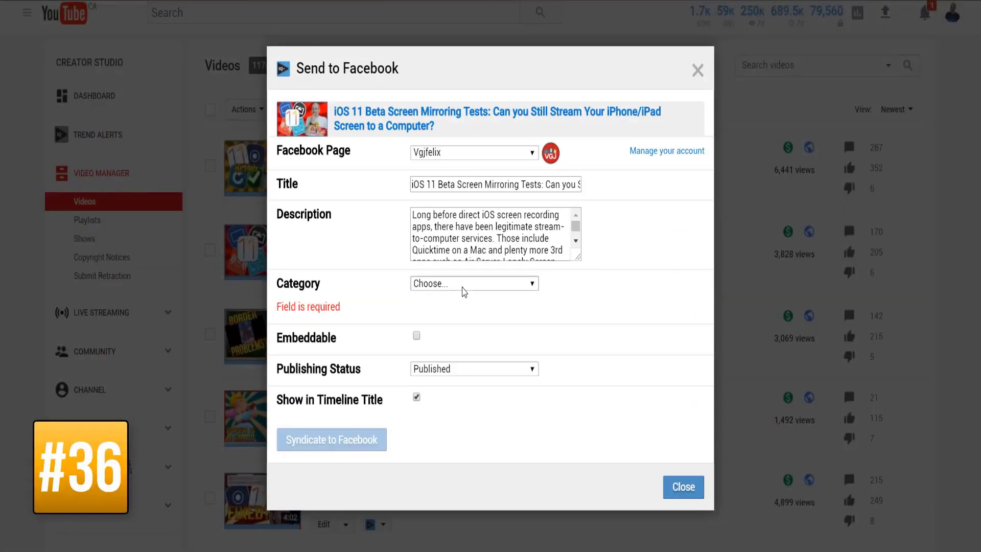
# Send the screen-mirroring video to Facebook under the Technology category
pyautogui.click(462, 284)
pyautogui.click(479, 498)
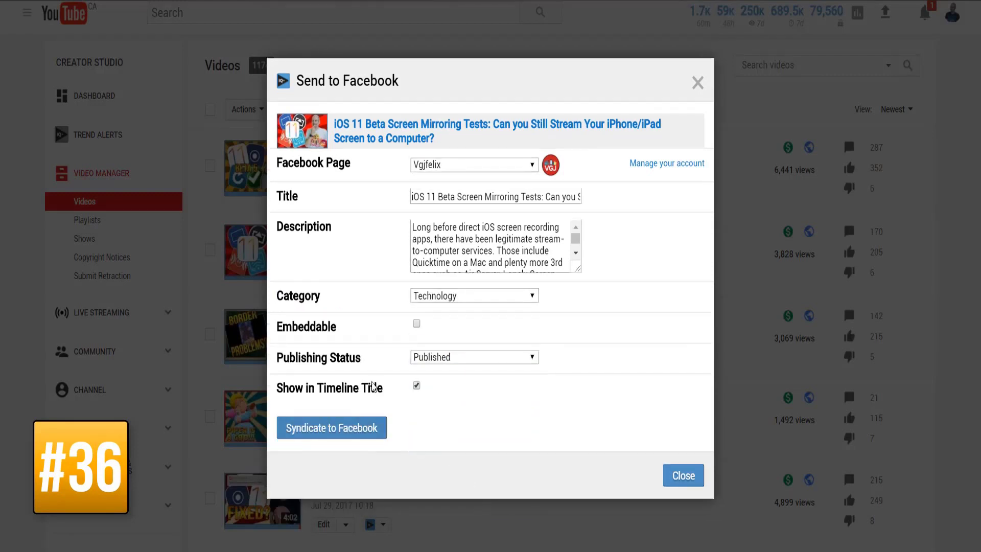
pyautogui.click(368, 430)
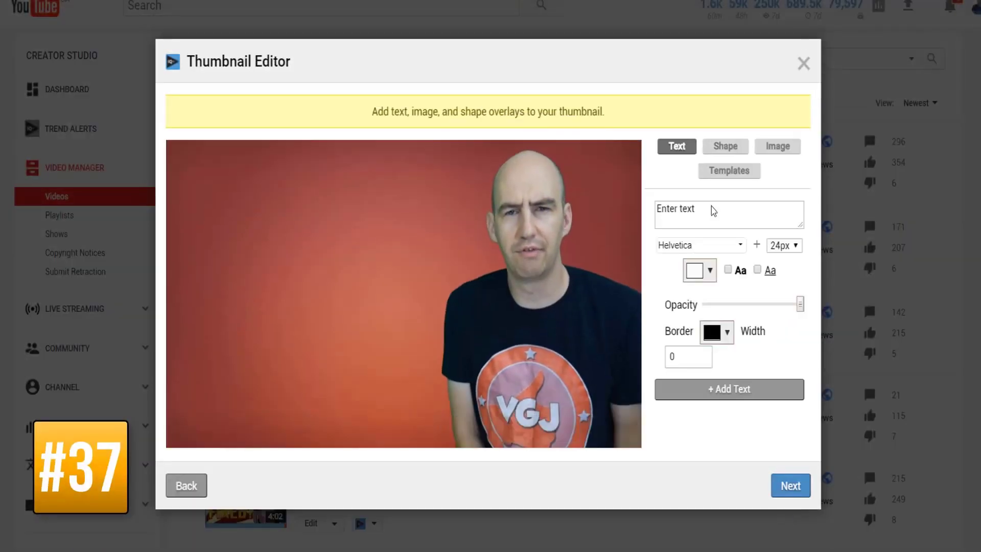
# Add the caption 'YOUR THUMBNAIL!' to the thumbnail with a coloured border of width 3
pyautogui.write('YOUR THUMBNAIL!')
pyautogui.click(701, 245)
pyautogui.click(690, 307)
pyautogui.click(717, 333)
pyautogui.click(704, 352)
pyautogui.doubleClick(704, 353)
pyautogui.click(729, 389)
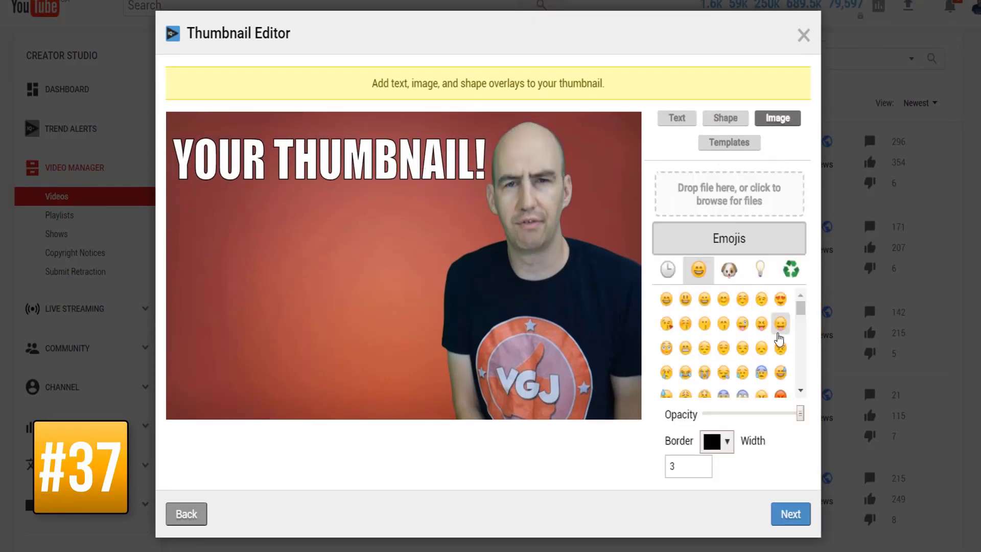
# Place and enlarge a winking emoji plus a copy, then add an enlarged ghost emoji
pyautogui.click(725, 330)
pyautogui.moveTo(317, 173); pyautogui.dragTo(518, 177)
pyautogui.moveTo(552, 217); pyautogui.dragTo(583, 285)
pyautogui.click(719, 325)
pyautogui.moveTo(241, 229); pyautogui.dragTo(541, 373)
pyautogui.click(778, 146)
pyautogui.click(762, 299)
pyautogui.moveTo(227, 261); pyautogui.dragTo(394, 437)
pyautogui.click(327, 189)
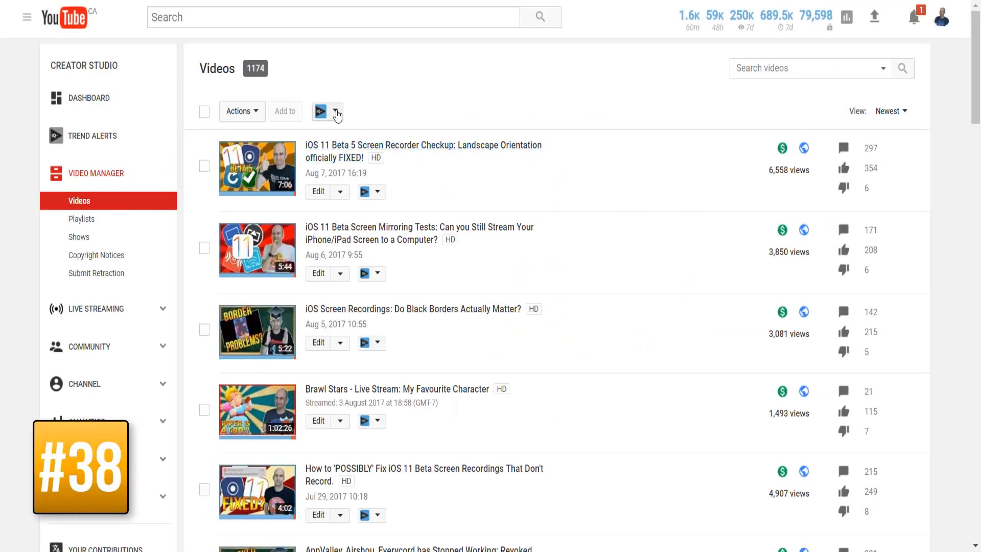
# Start a description campaign inserting 'THIS TEXT WILL BE ADDED TO DESCRIPTIONS OF SELECTED VIDEOS!' before descriptions
pyautogui.click(335, 111)
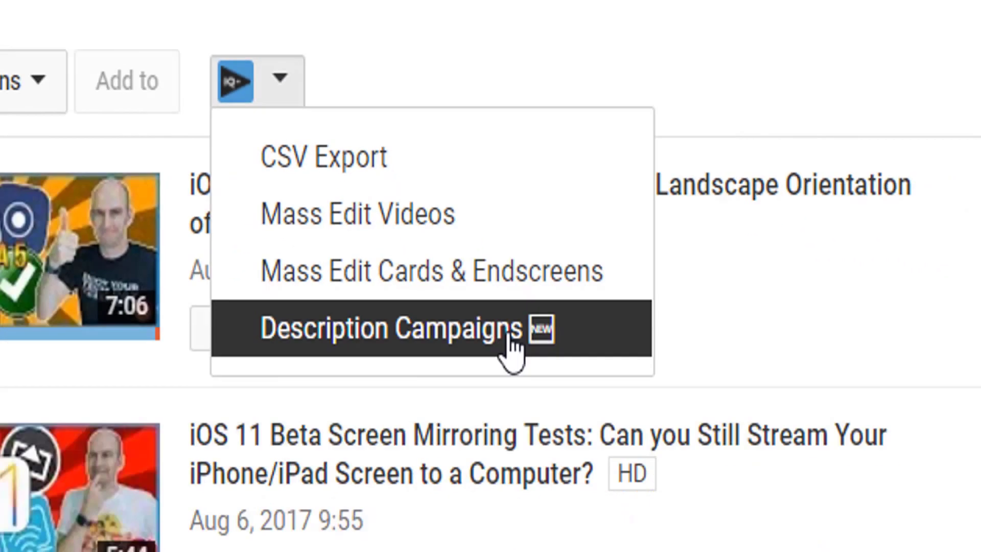
pyautogui.click(596, 467)
pyautogui.write('THIS')
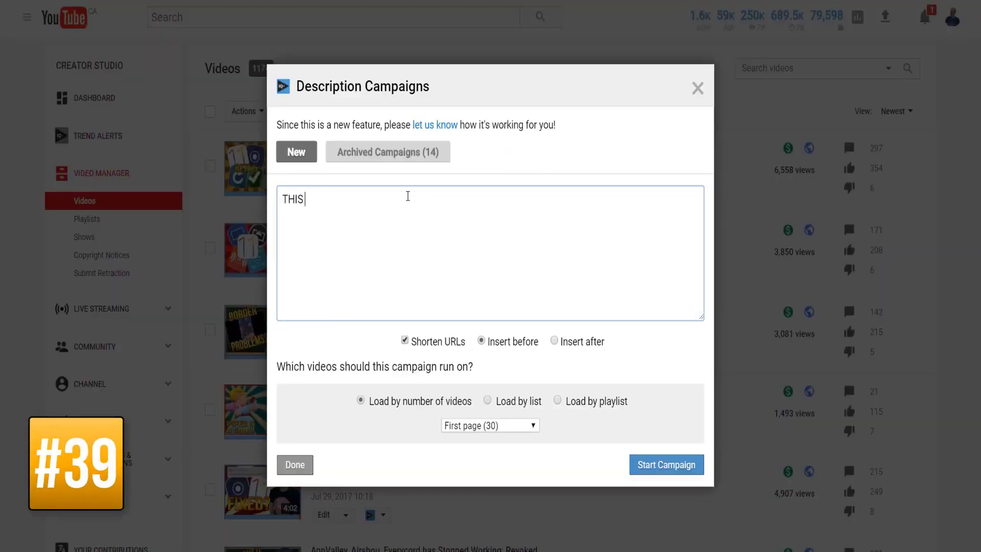
pyautogui.write(' TEXT WILL BE ADDED TO DESCRIPTIONS OF SELECTE')
pyautogui.press('BackSpace')
pyautogui.write('TED VIDEOS!')
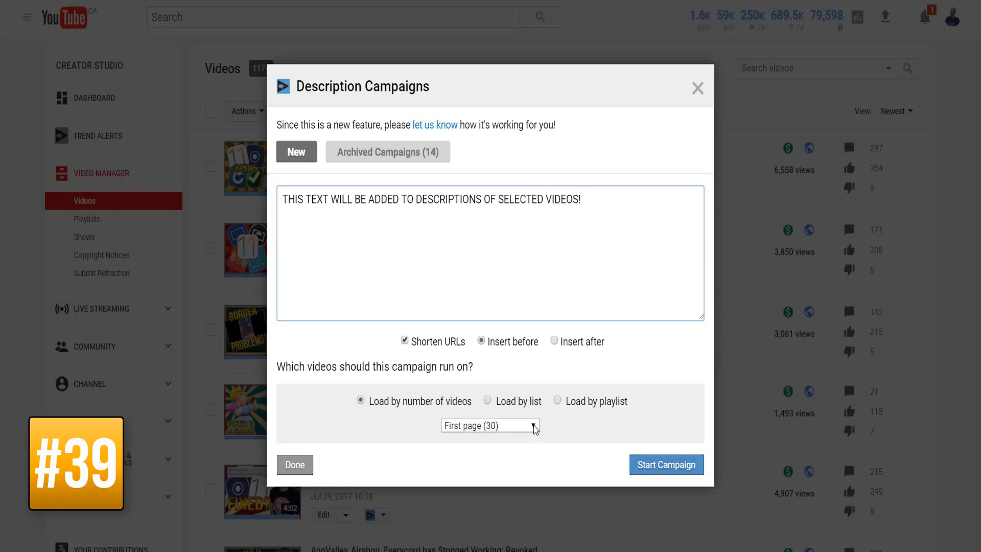
pyautogui.click(531, 427)
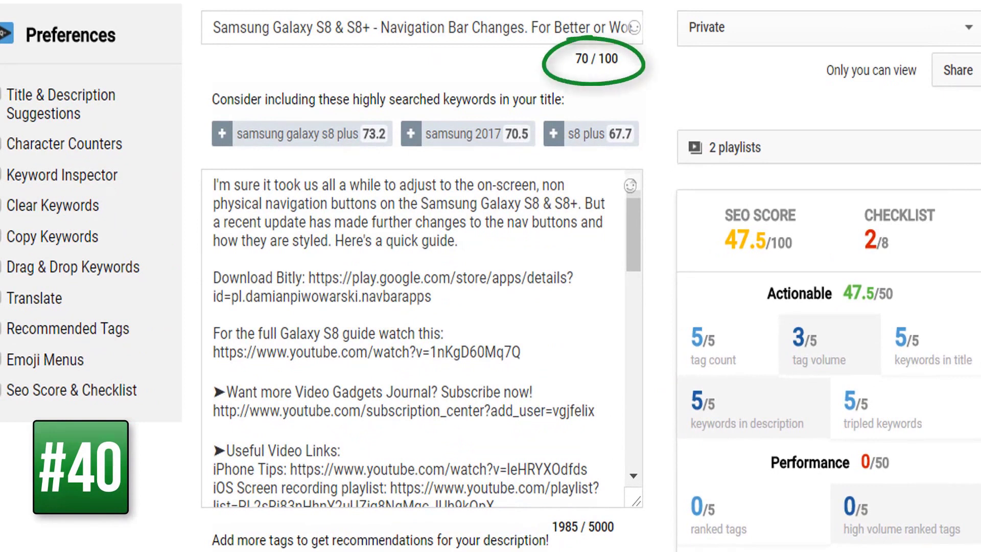
# Insert three thumbs-up emojis after 'For Better' in the Samsung Galaxy S8 video title
pyautogui.click(592, 27)
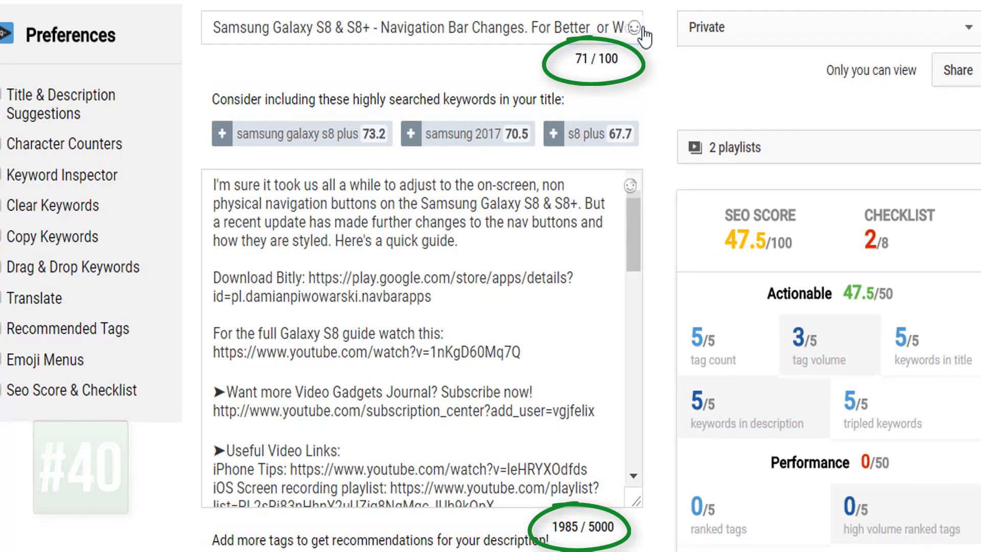
pyautogui.click(635, 28)
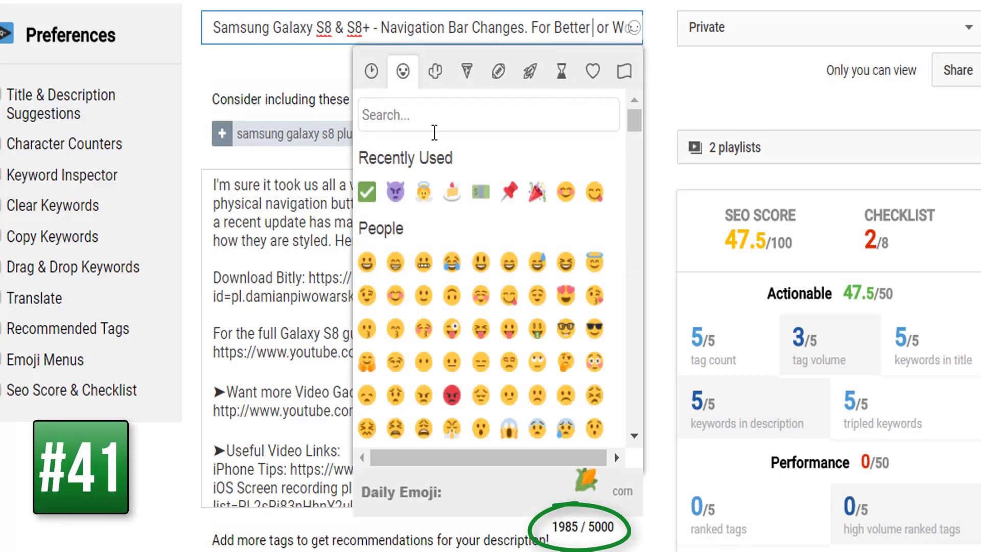
pyautogui.click(417, 115)
pyautogui.write('plu')
pyautogui.click(367, 193)
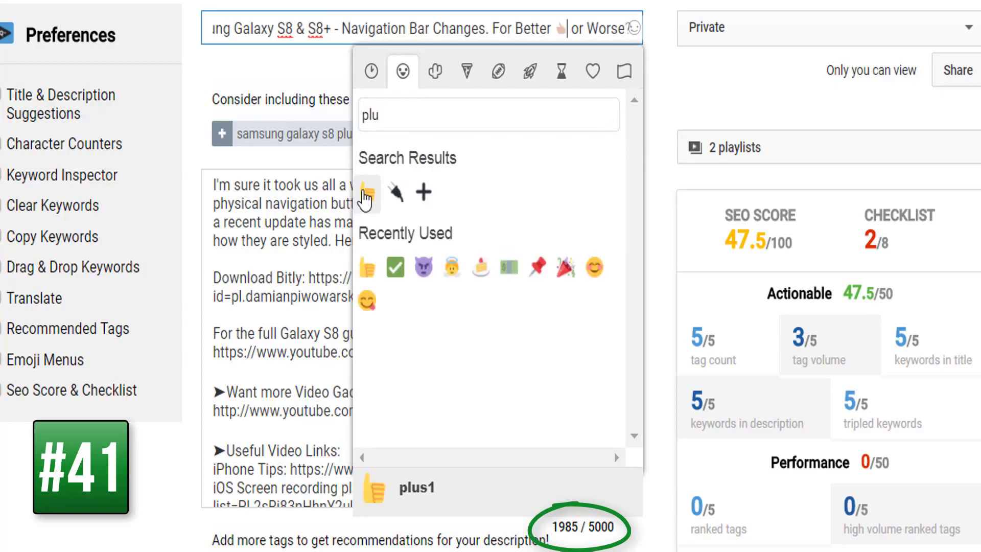
pyautogui.click(367, 192)
pyautogui.click(368, 192)
pyautogui.click(571, 26)
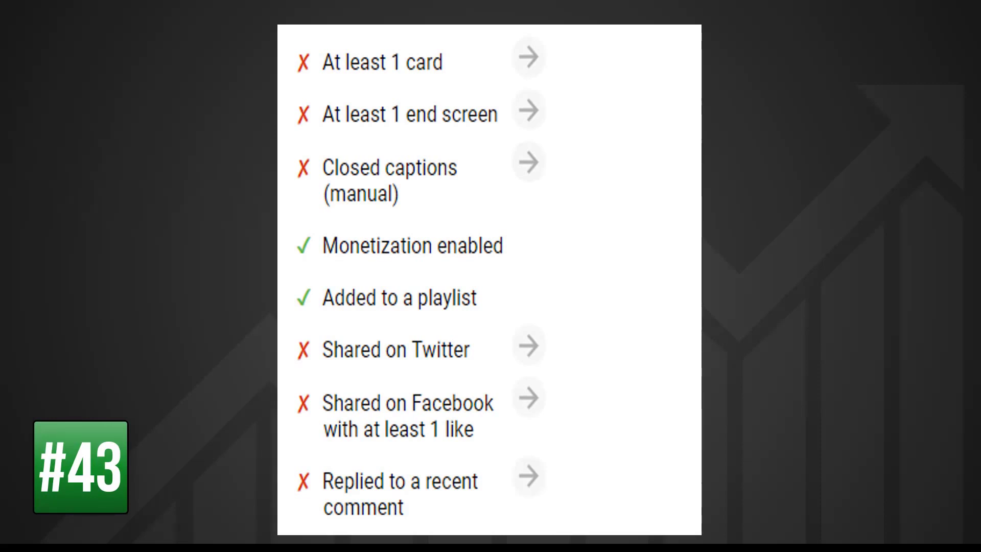
# From the video's Cards page, add the recommended tag 'galaxy s8 review'
pyautogui.click(532, 72)
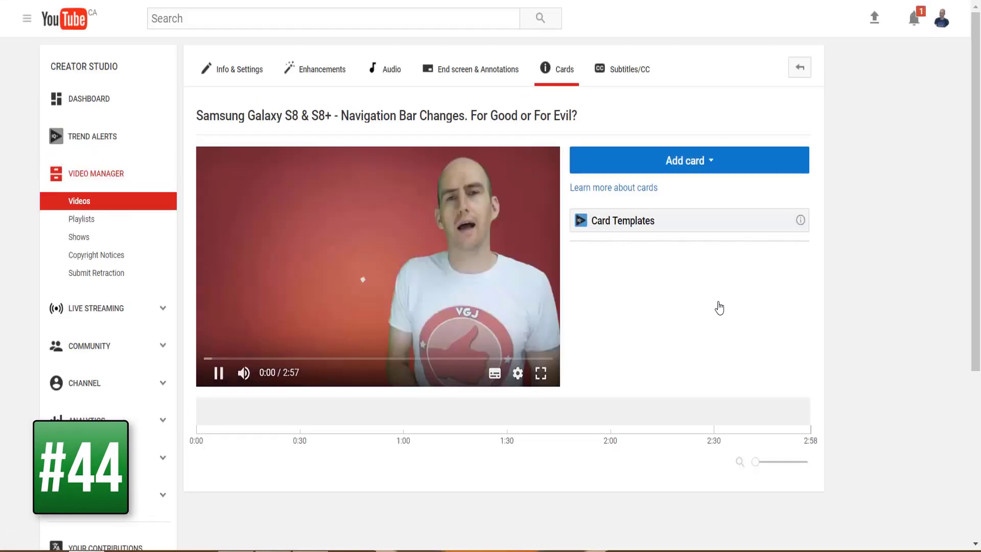
pyautogui.click(219, 373)
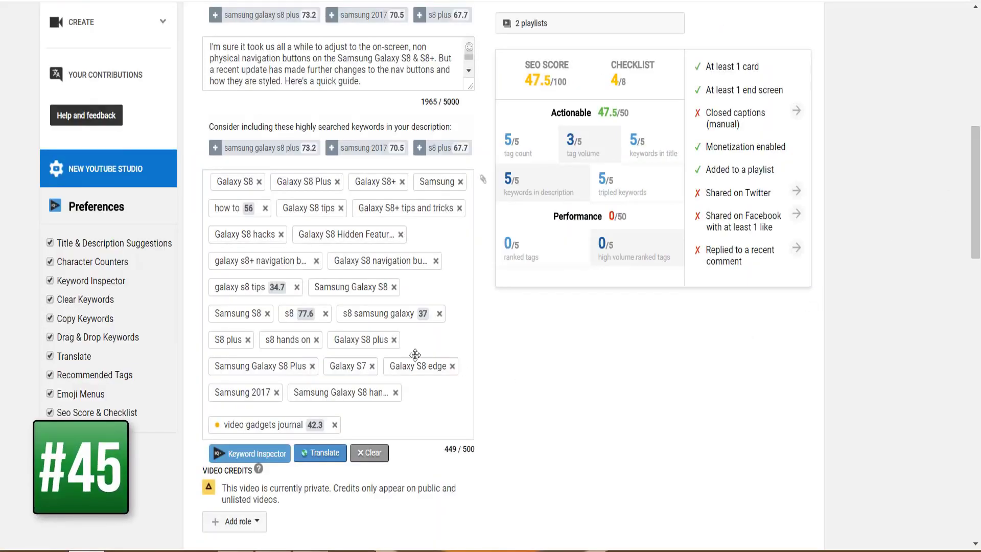
pyautogui.moveTo(307, 315)
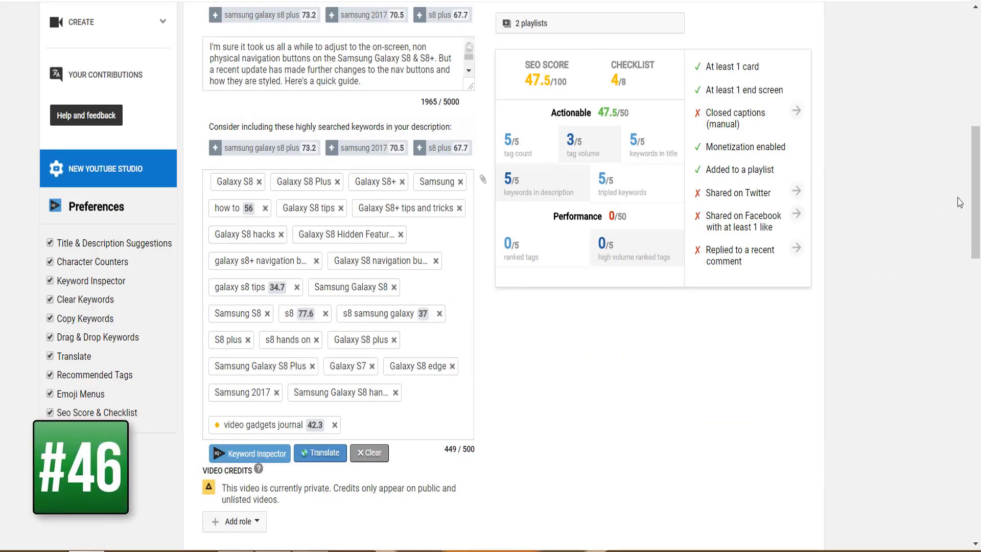
pyautogui.moveTo(973, 190); pyautogui.dragTo(947, 309)
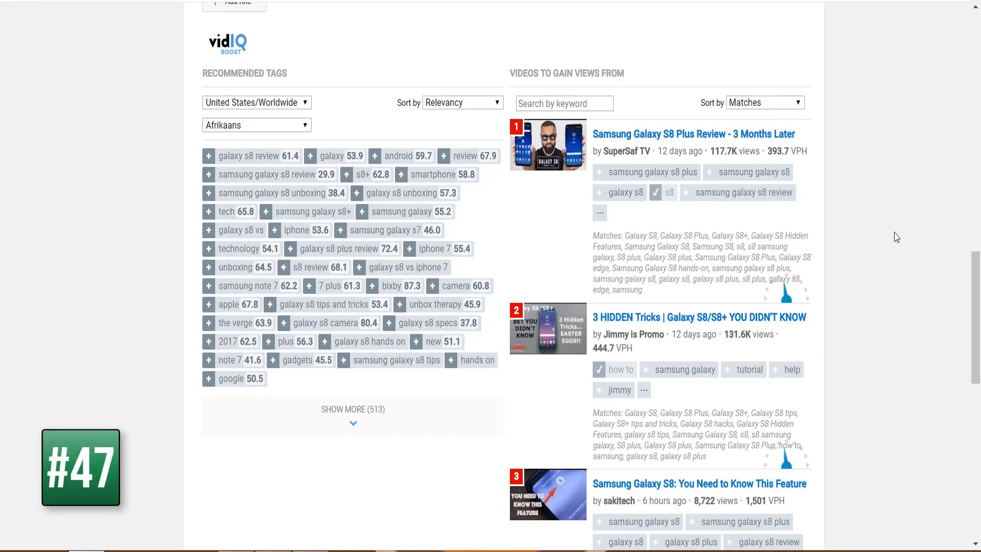
pyautogui.click(208, 160)
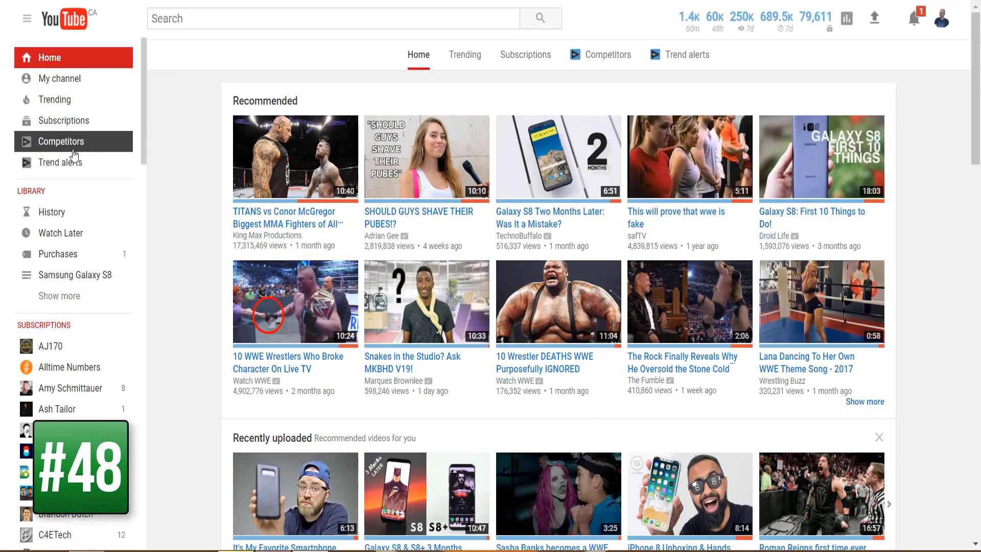
# Scroll through recent uploads from tracked competitor channels in the Competitors feed
pyautogui.click(77, 147)
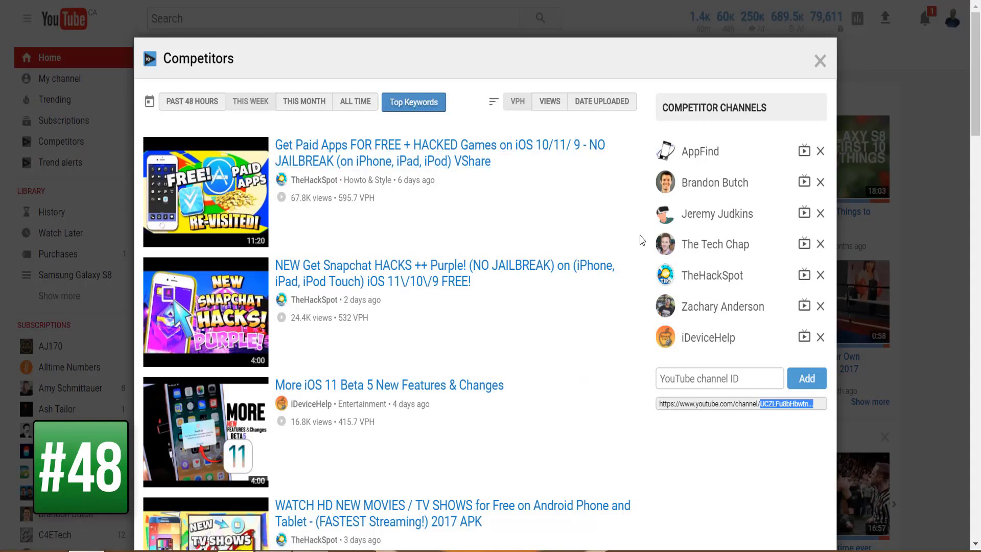
pyautogui.scroll(-15, 643, 240)
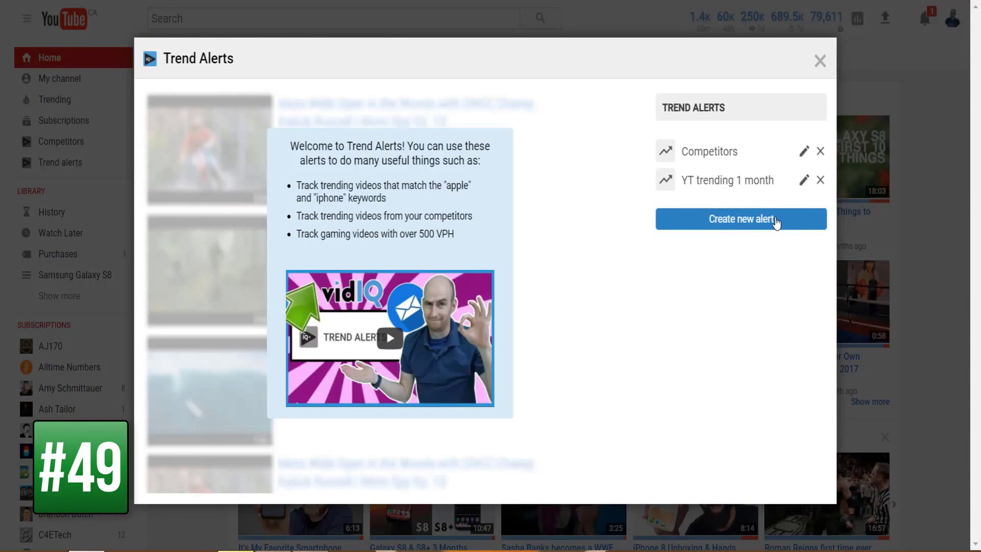
# Start a new trend alert named 'Fidget Spinners' with 'Fidget Spinners' as its keyword
pyautogui.click(776, 223)
pyautogui.click(330, 163)
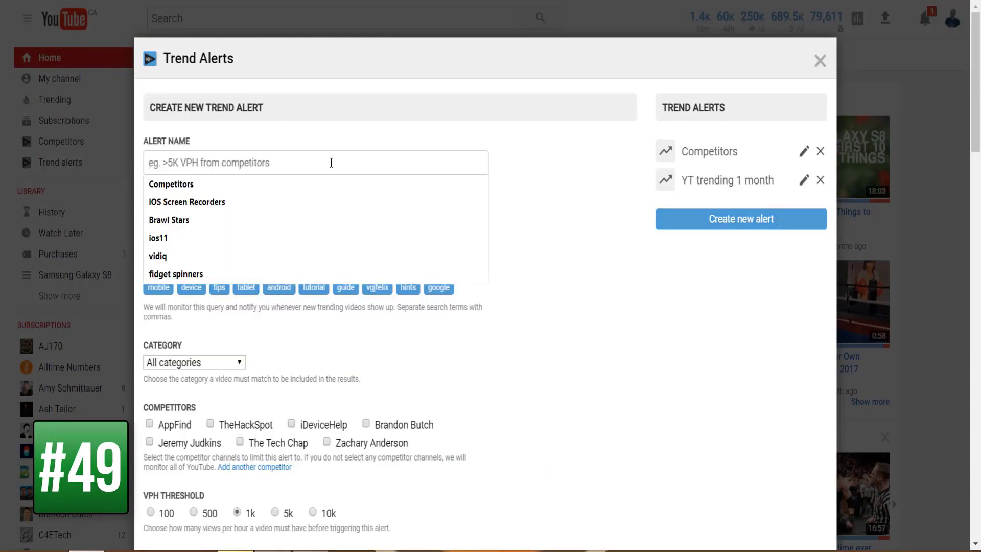
pyautogui.write('Fidget Spinners')
pyautogui.moveTo(215, 163); pyautogui.dragTo(113, 167)
pyautogui.hotkey('ctrl', 'c')
pyautogui.click(210, 247)
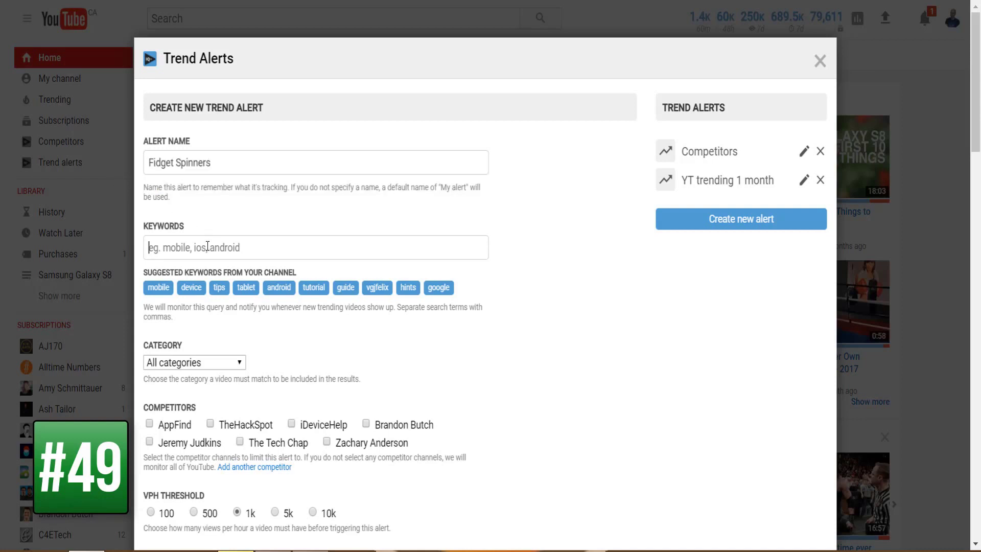
pyautogui.hotkey('ctrl', 'v')
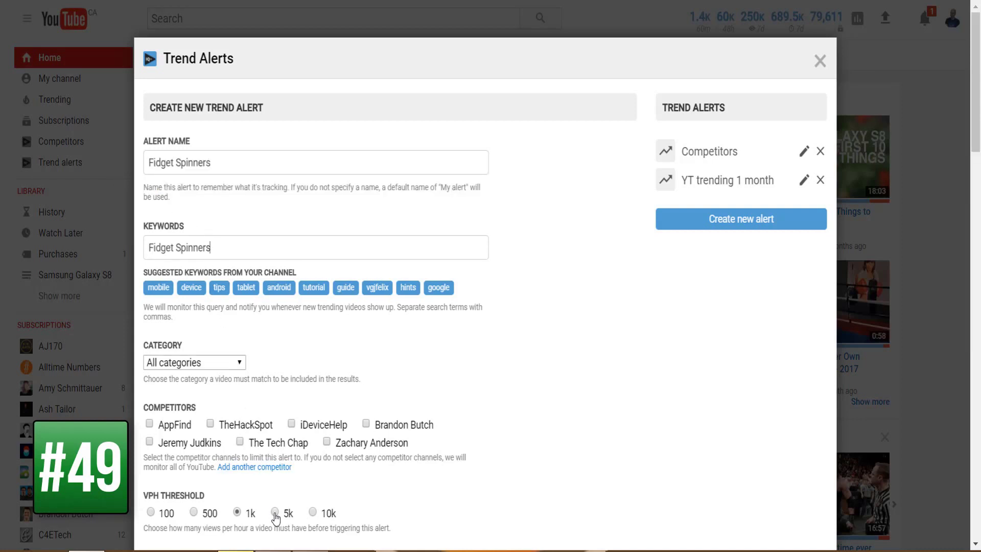
# Create the alert (5k views per hour, weekly e-mail) and scroll its matching videos
pyautogui.scroll(-4, 599, 424)
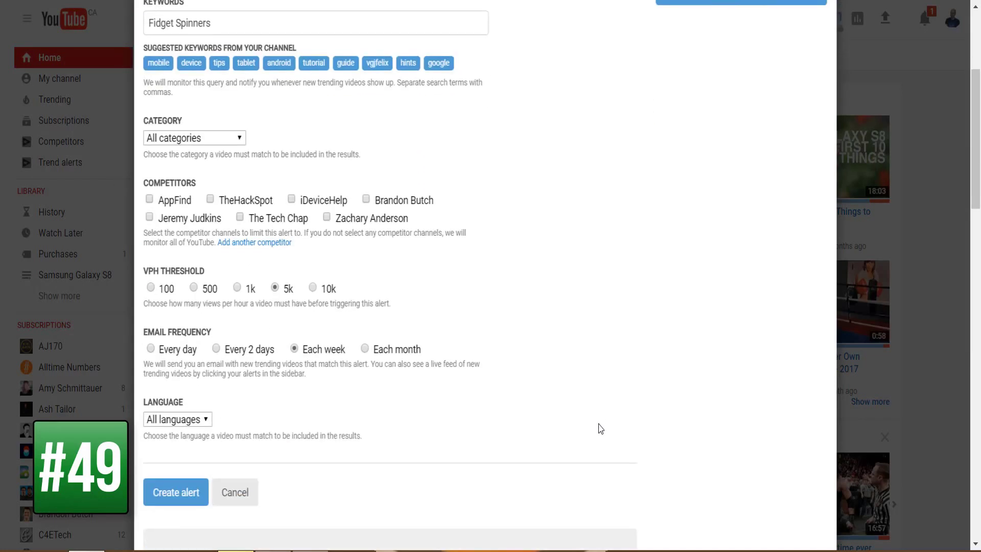
pyautogui.click(177, 494)
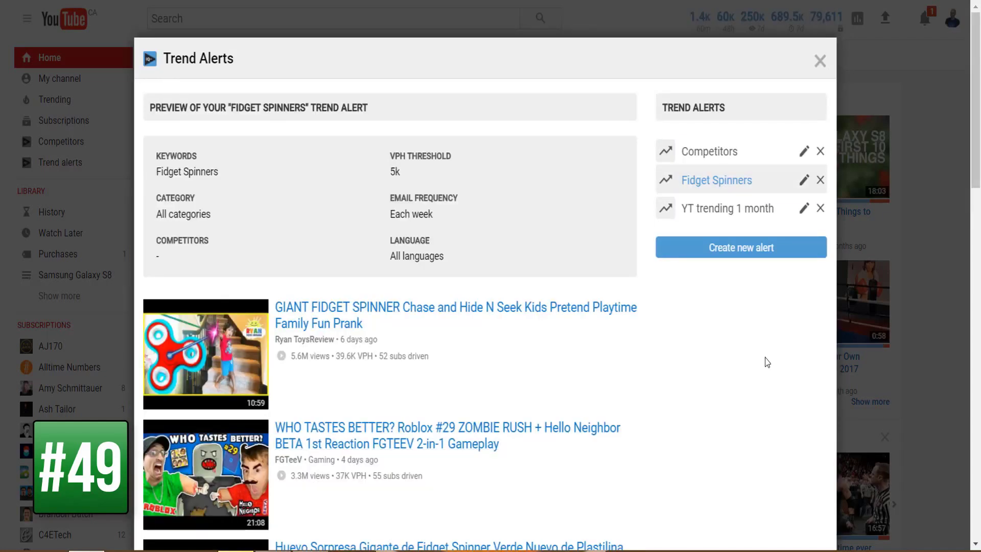
pyautogui.scroll(-10, 767, 362)
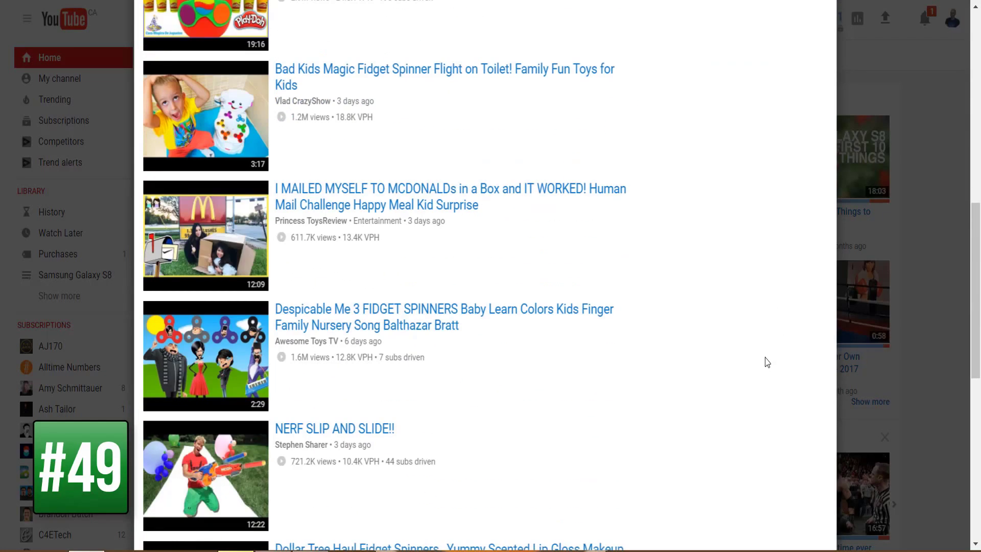
pyautogui.scroll(-5, 767, 362)
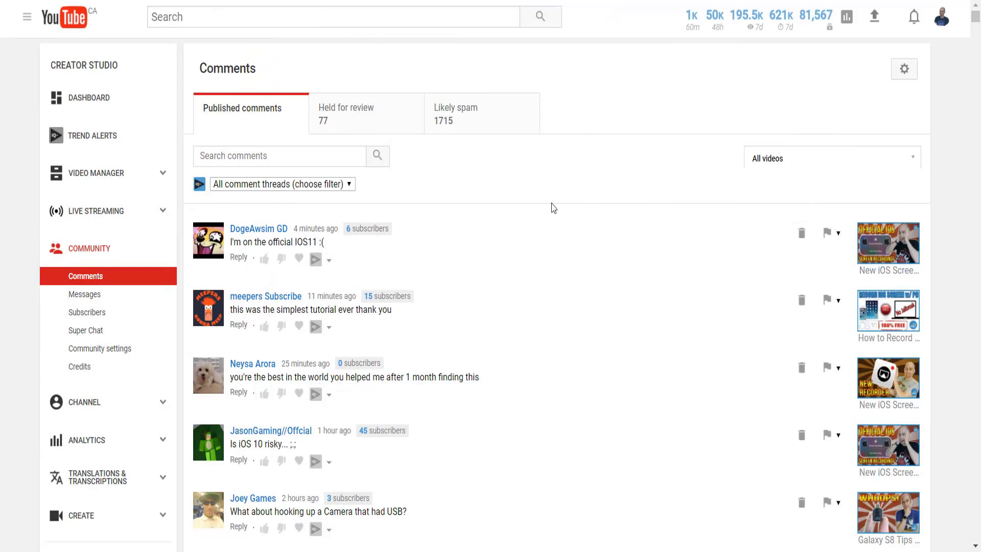
# Filter comments to those containing questions, then to those with positive words
pyautogui.click(349, 184)
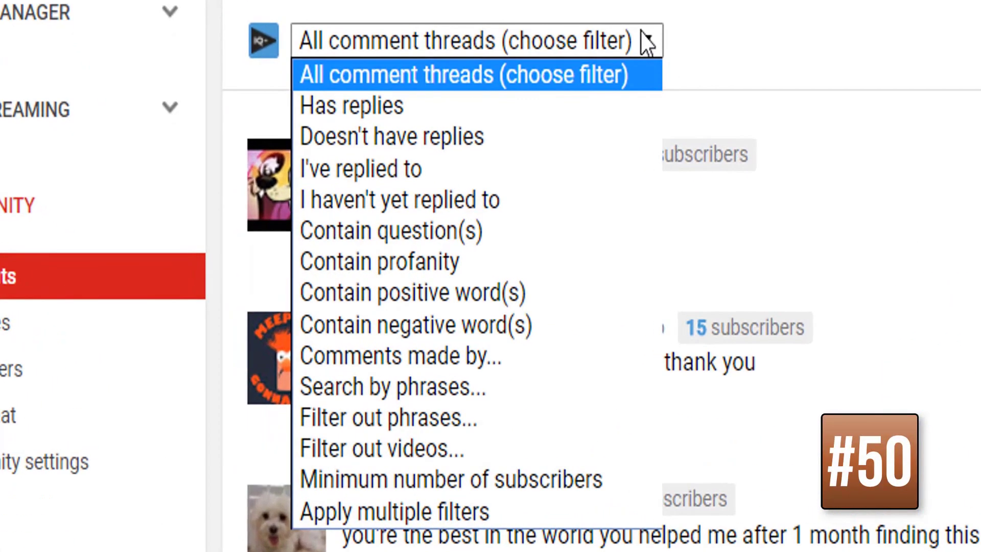
pyautogui.click(511, 230)
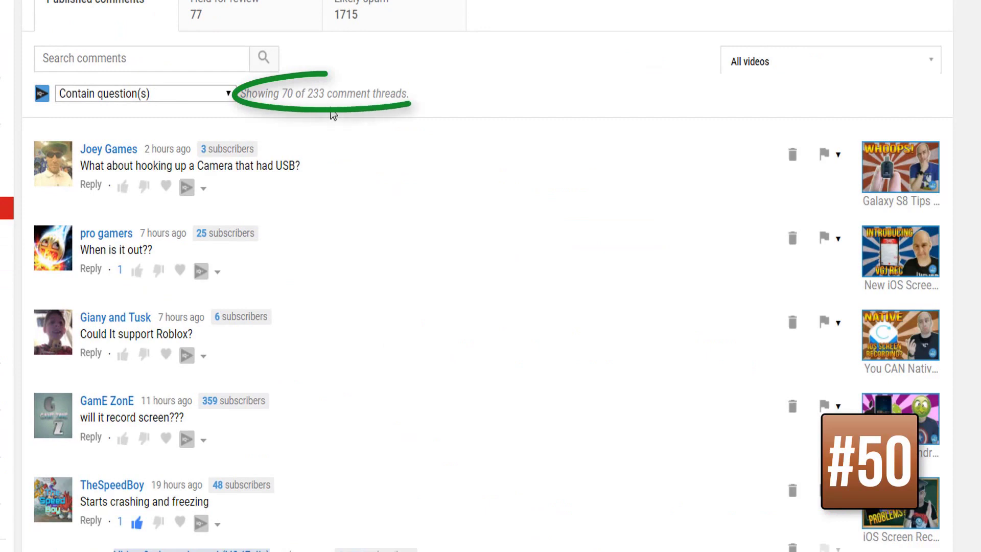
pyautogui.click(228, 94)
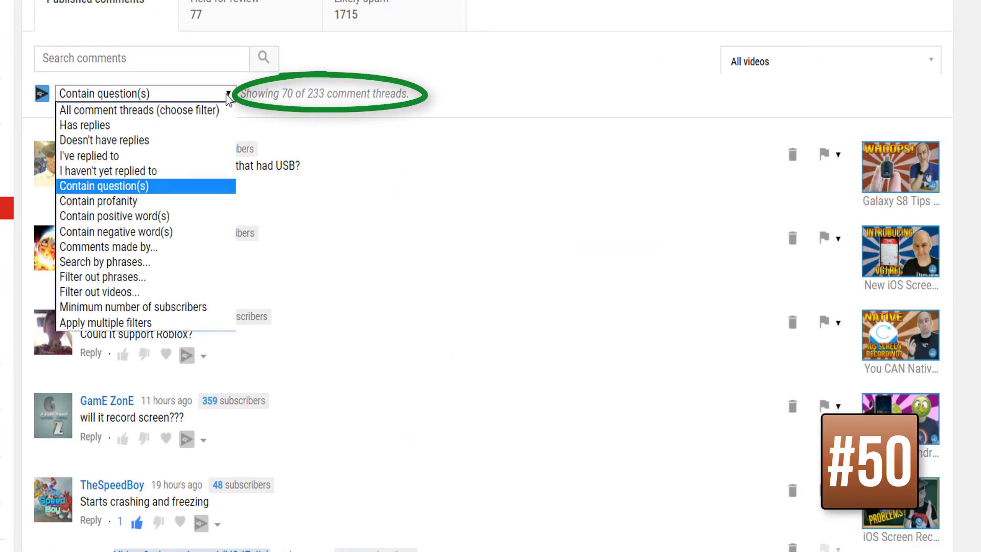
pyautogui.click(225, 218)
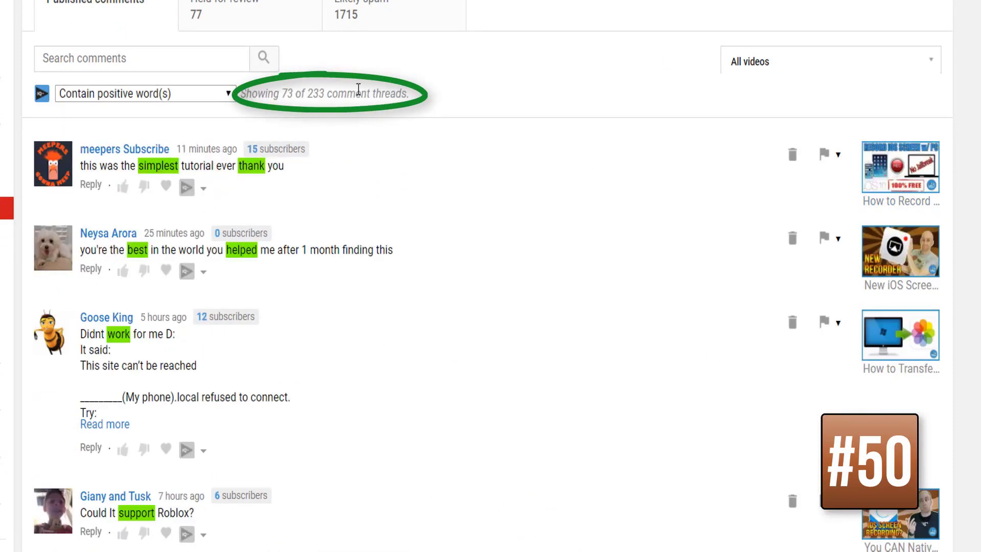
# Combine unreplied and question filters, then filter by commenters with at least 500 subscribers
pyautogui.click(229, 94)
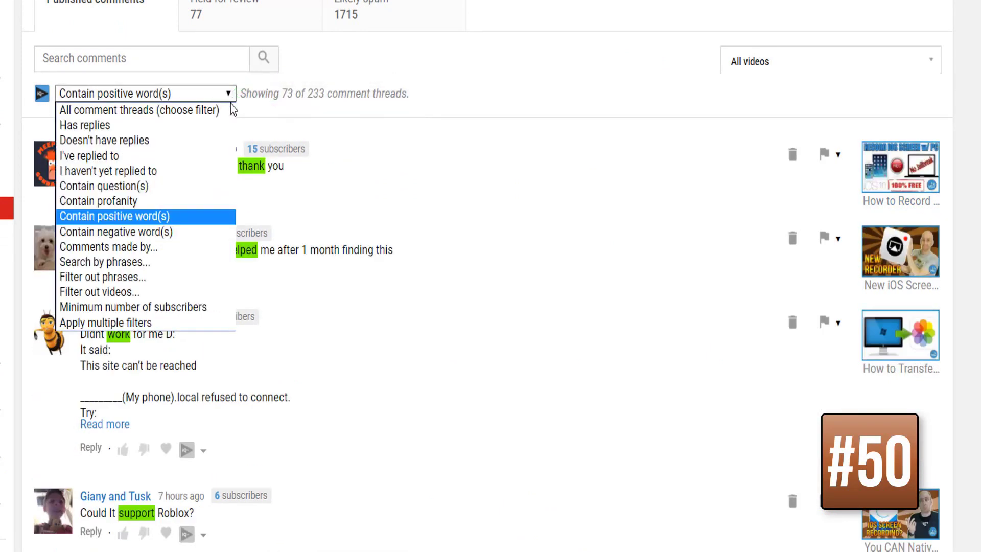
pyautogui.click(153, 323)
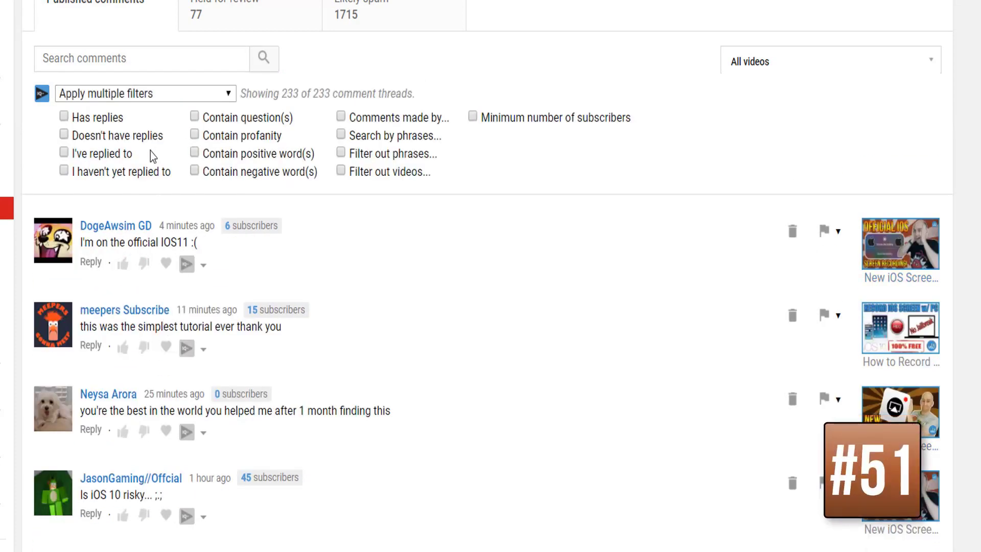
pyautogui.click(64, 170)
pyautogui.click(194, 117)
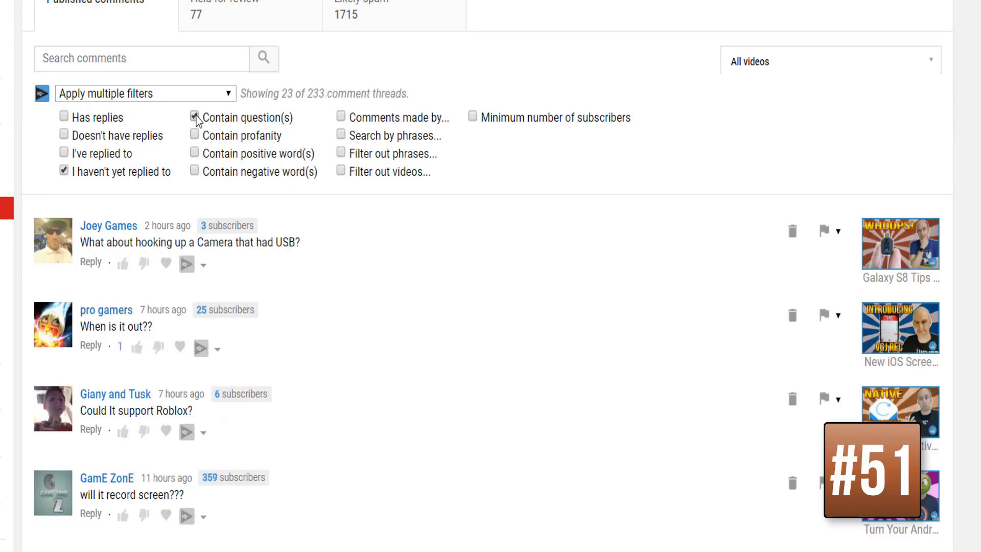
pyautogui.click(195, 153)
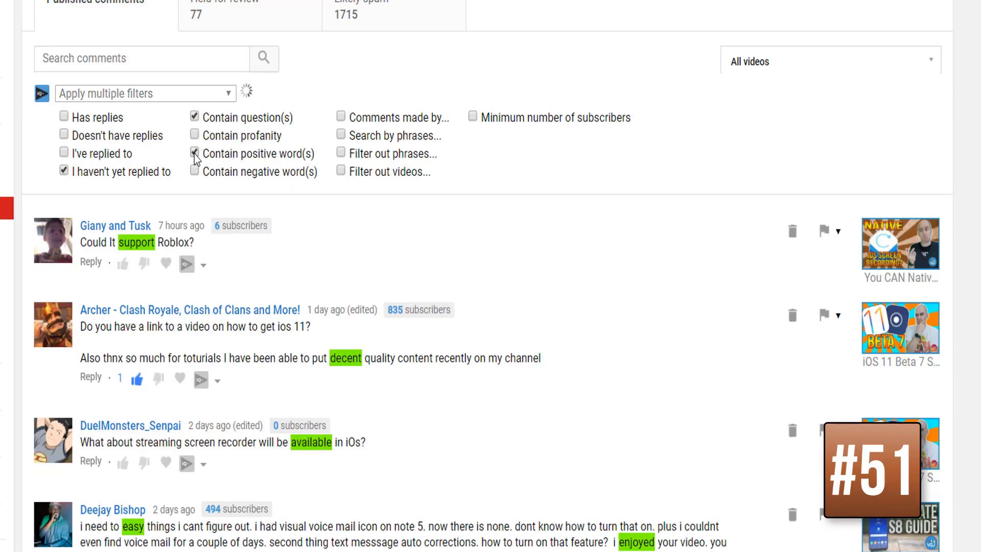
pyautogui.click(194, 153)
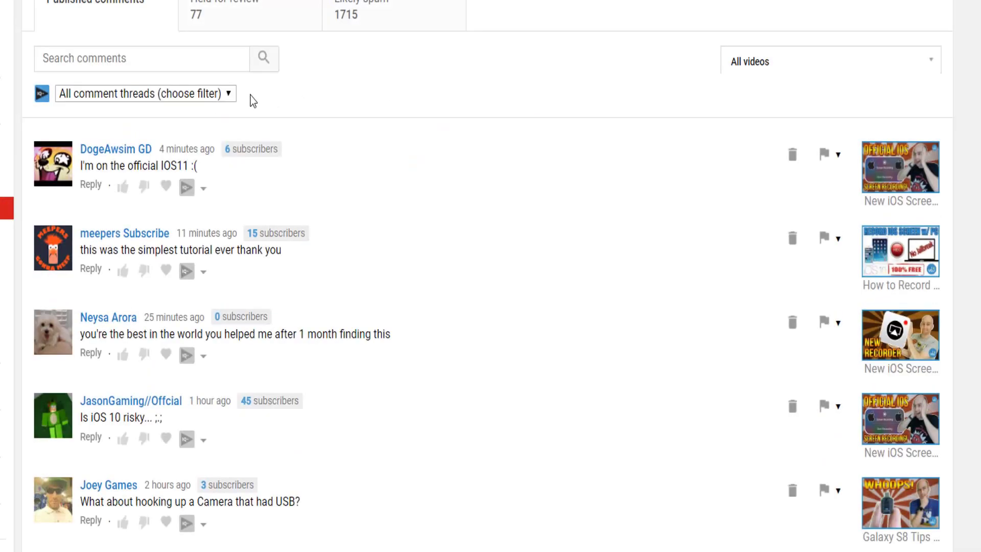
pyautogui.click(228, 94)
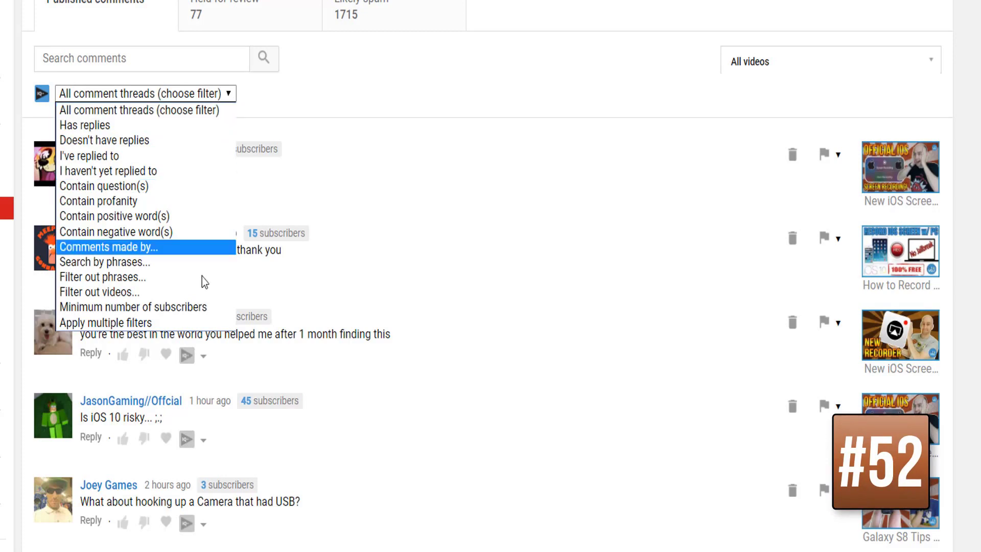
pyautogui.click(194, 308)
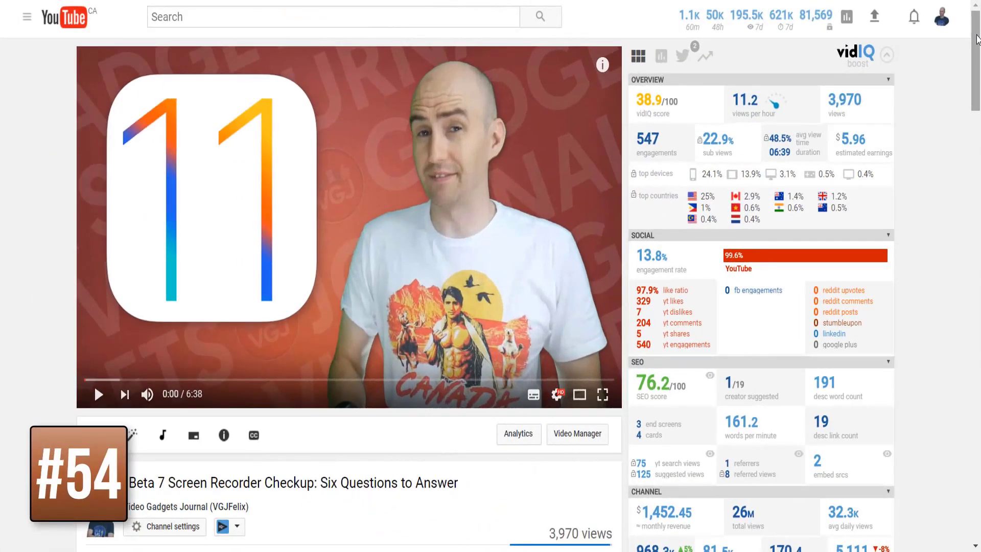
# Show vidIQ's per-video actions like Copy Cards and Thumbnail Editor on two videos
pyautogui.moveTo(977, 38); pyautogui.dragTo(887, 148)
pyautogui.click(331, 141)
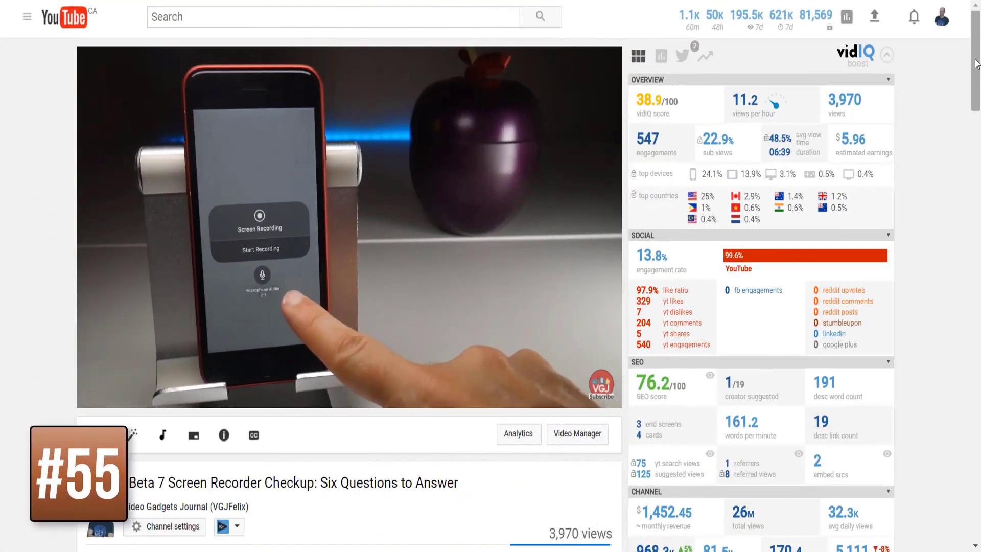
pyautogui.moveTo(976, 64); pyautogui.dragTo(974, 123)
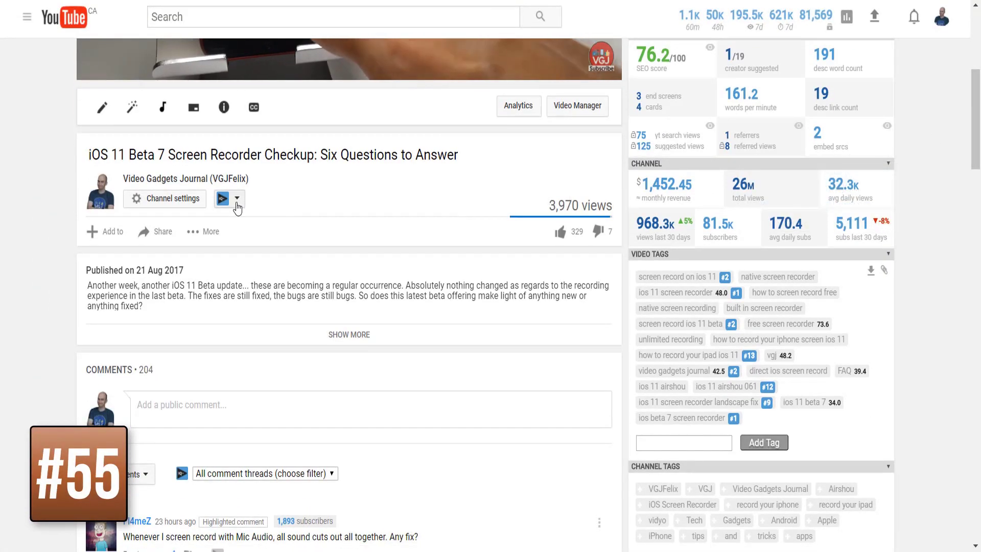
pyautogui.click(236, 203)
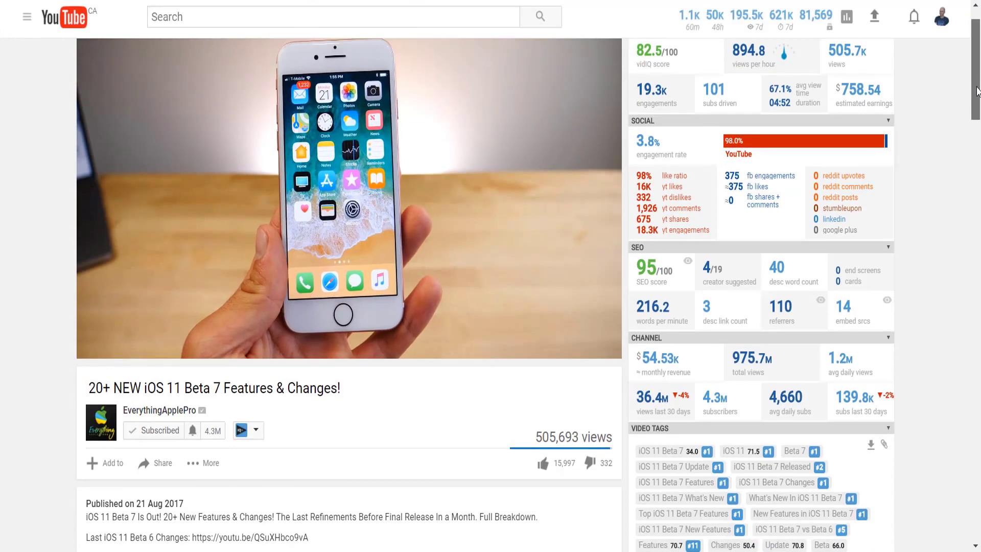
pyautogui.moveTo(976, 75); pyautogui.dragTo(976, 113)
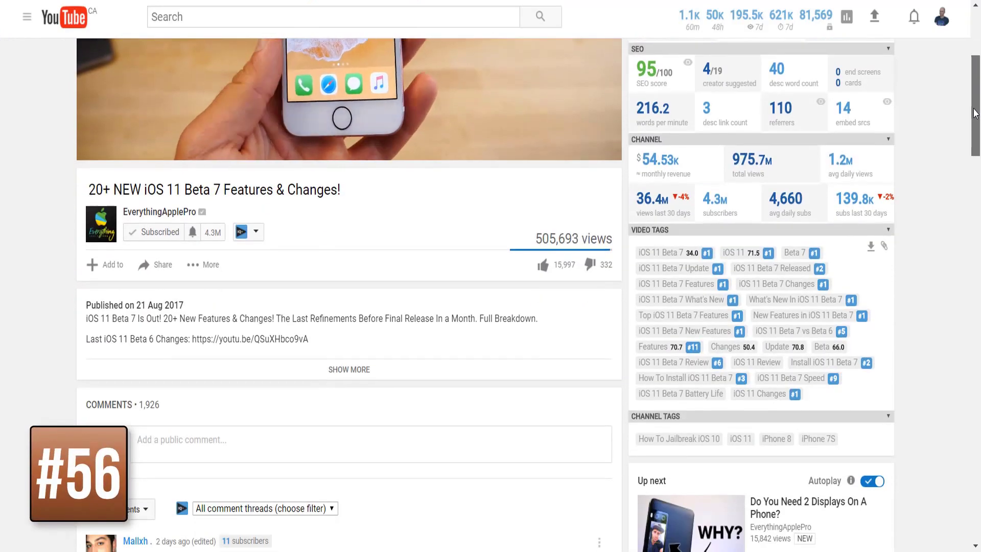
pyautogui.click(256, 232)
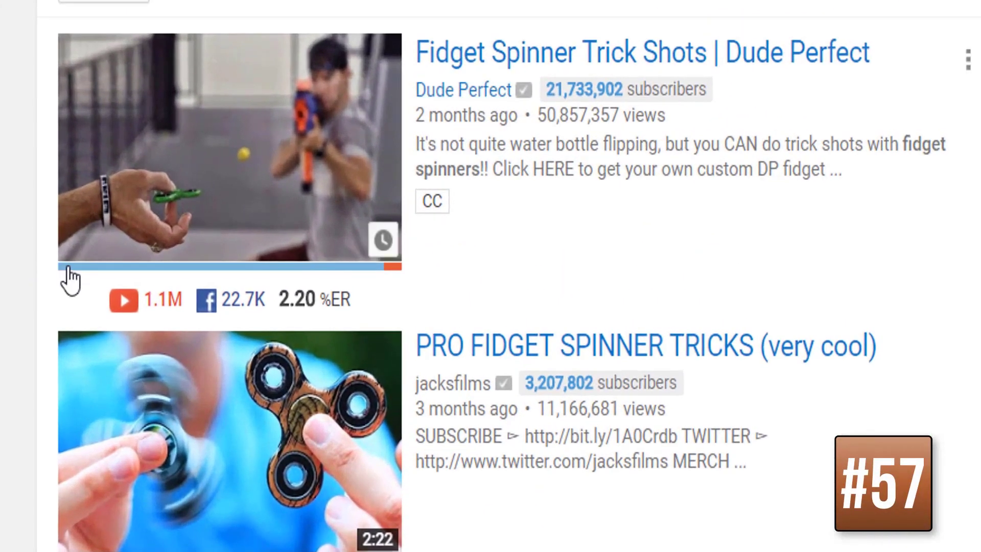
# Check vidIQ's like-bar and engagement stat popups on the fidget spinner search results
pyautogui.moveTo(252, 185)
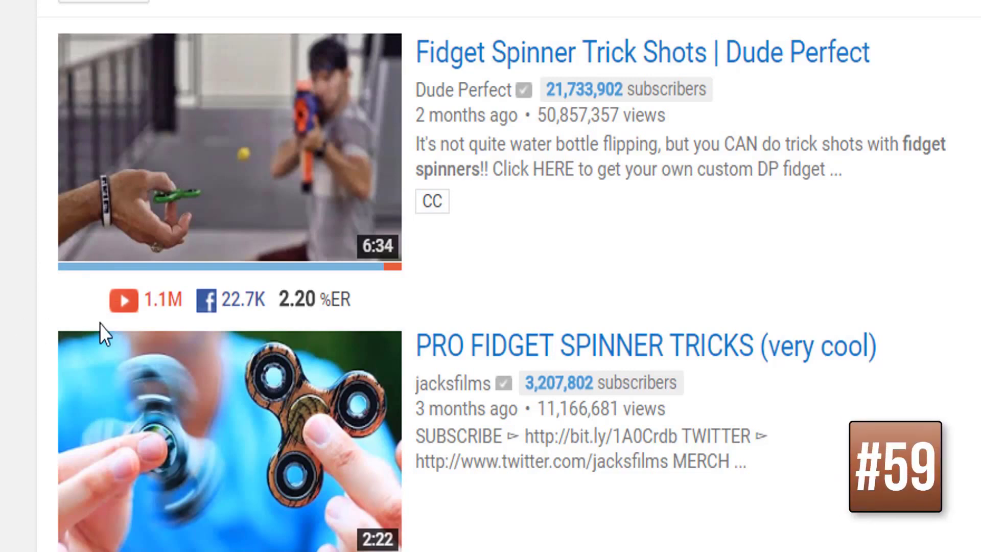
pyautogui.moveTo(155, 306)
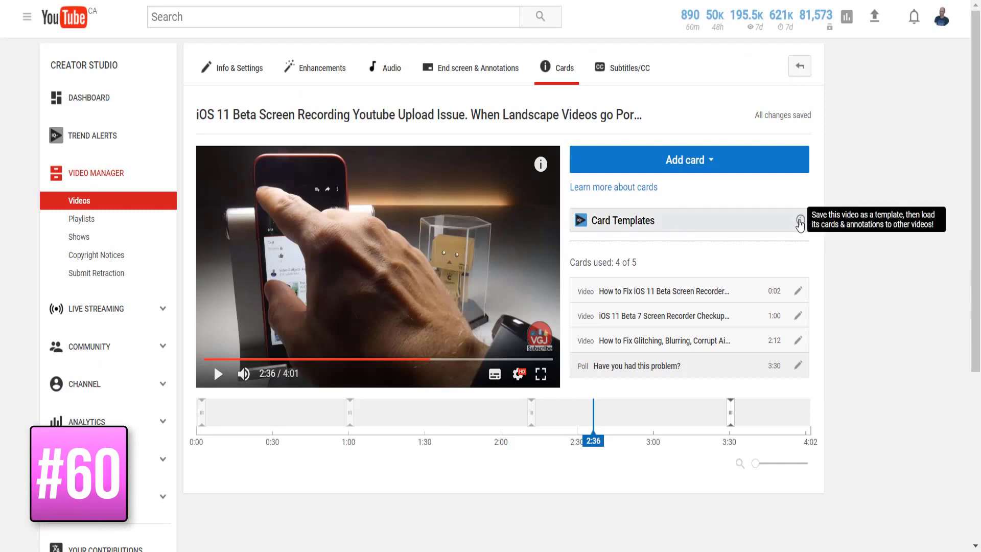
# Replace the Card Templates name with Test1 and save the current cards under it
pyautogui.click(800, 222)
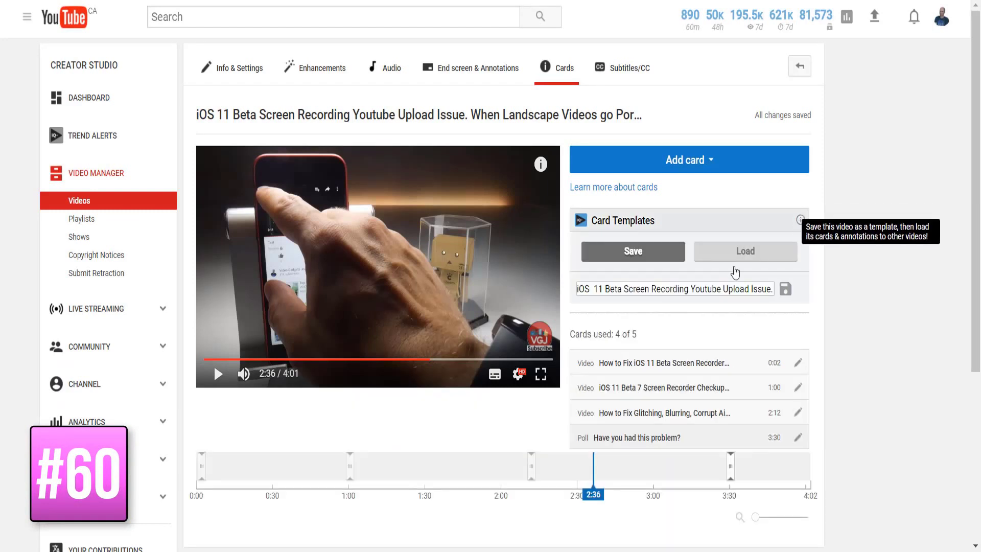
pyautogui.tripleClick(686, 290)
pyautogui.write('T')
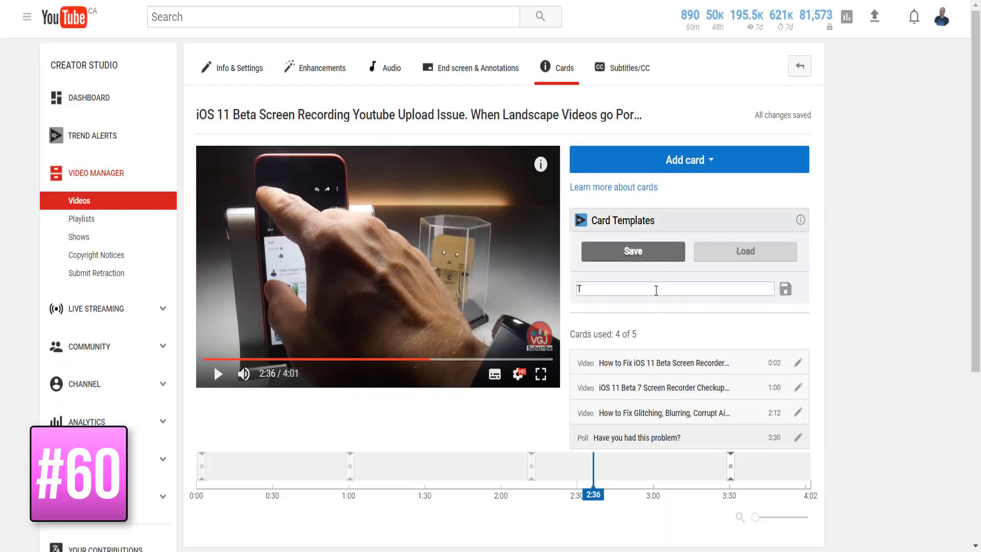
pyautogui.write('est1')
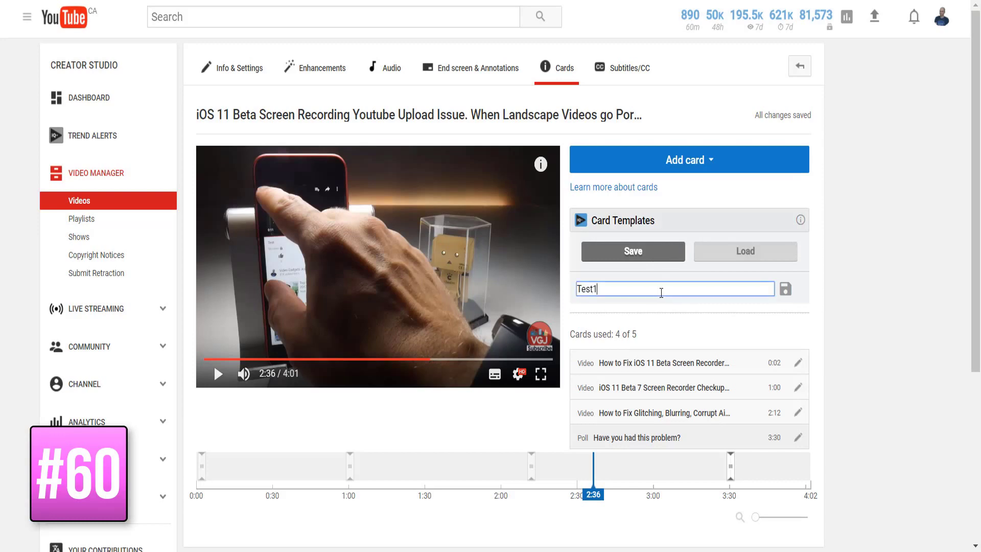
pyautogui.click(785, 291)
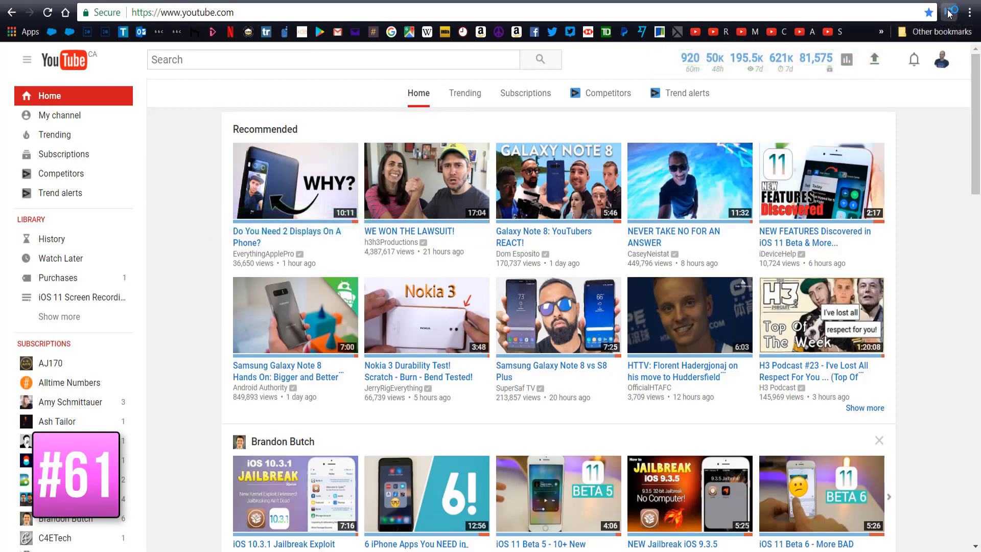
# Open the vidIQ extension's settings from its toolbar quick menu
pyautogui.click(950, 12)
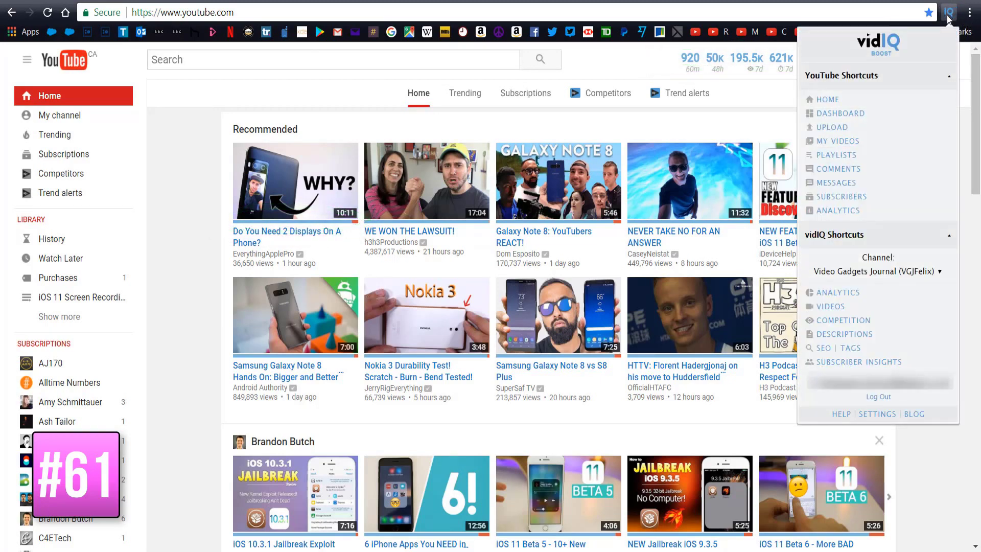
pyautogui.click(877, 414)
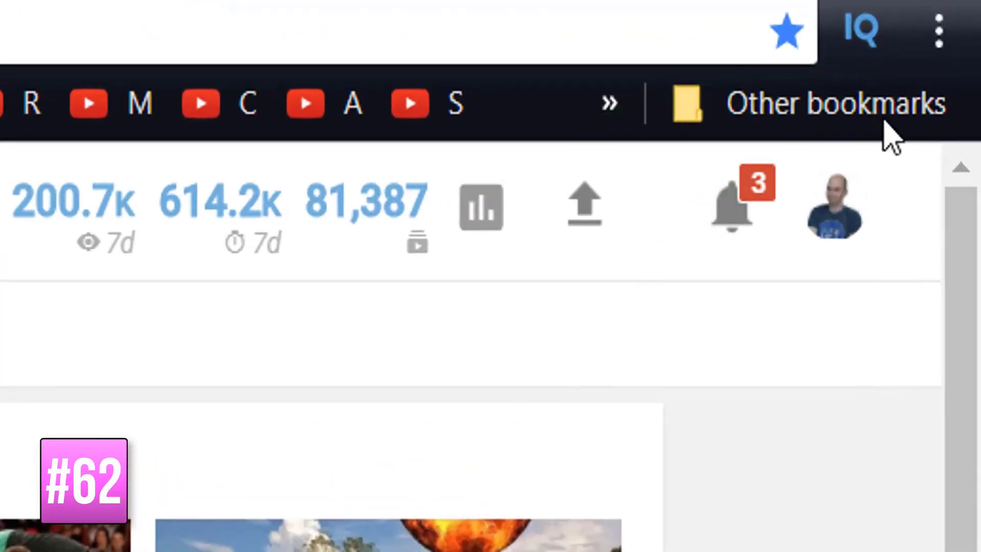
# Expand both the YouTube Shortcuts and vidIQ Shortcuts lists in the vidIQ quick menu
pyautogui.click(861, 28)
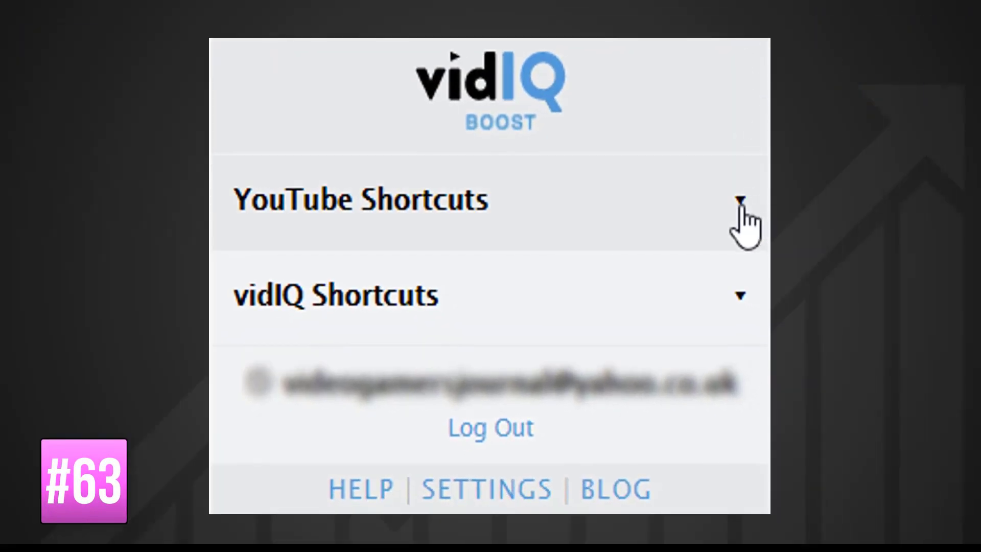
pyautogui.click(741, 204)
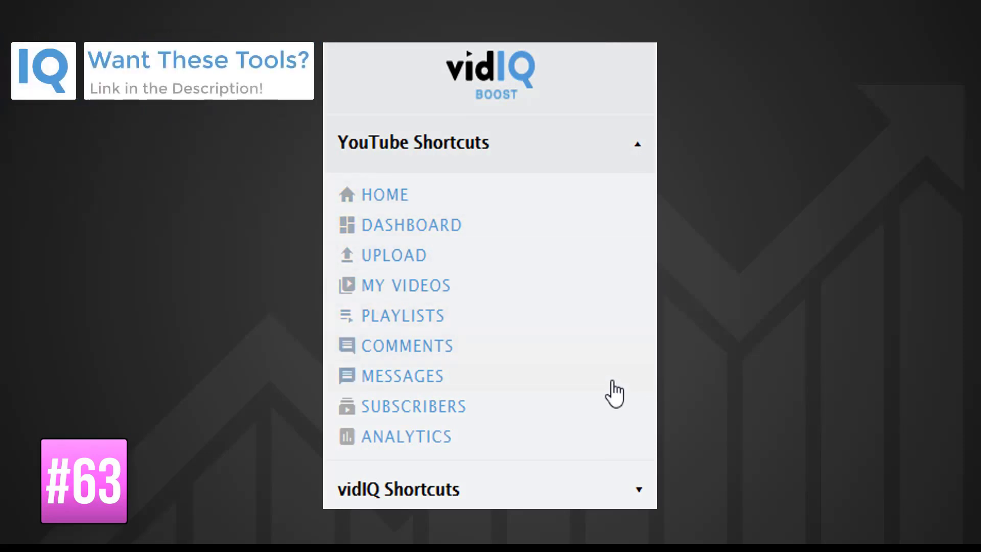
pyautogui.click(639, 491)
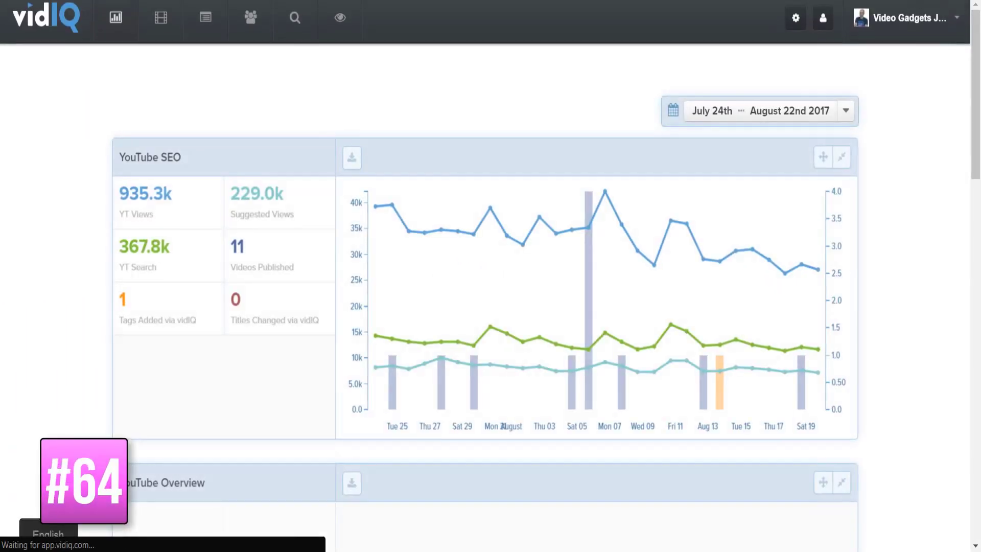
# Move the Top Playlists widget to another column and the Trends widget to the top right
pyautogui.scroll(-15, 979, 340)
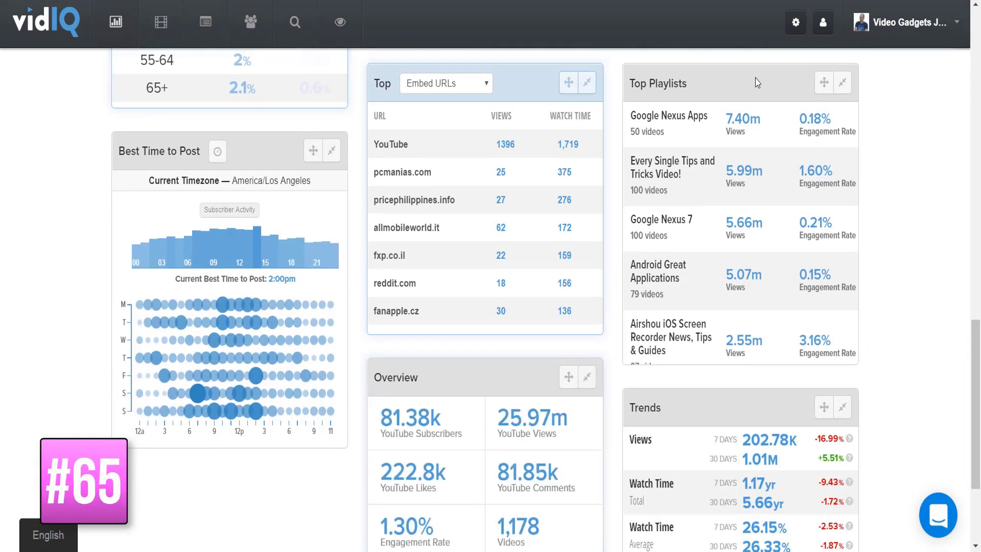
pyautogui.moveTo(773, 88); pyautogui.dragTo(265, 153)
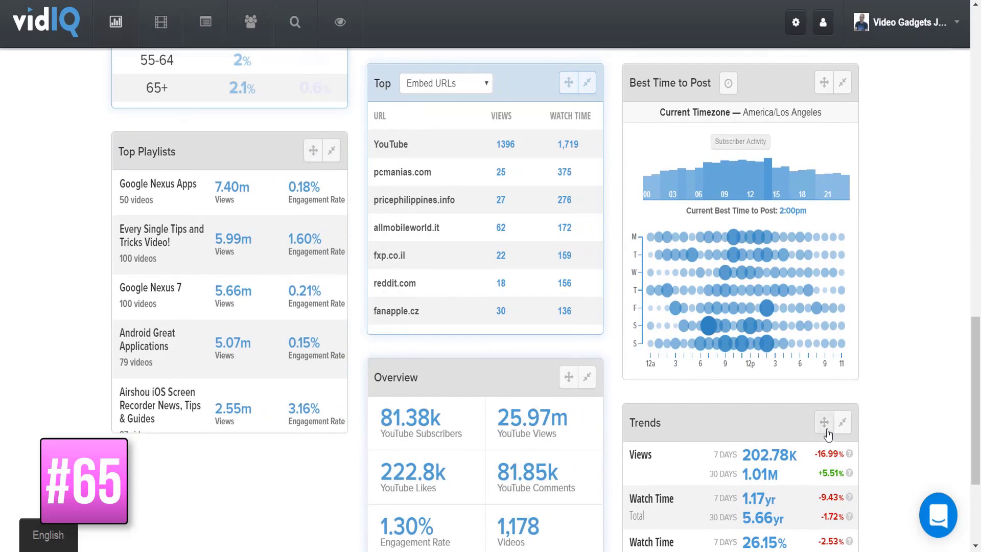
pyautogui.moveTo(825, 483); pyautogui.dragTo(828, 82)
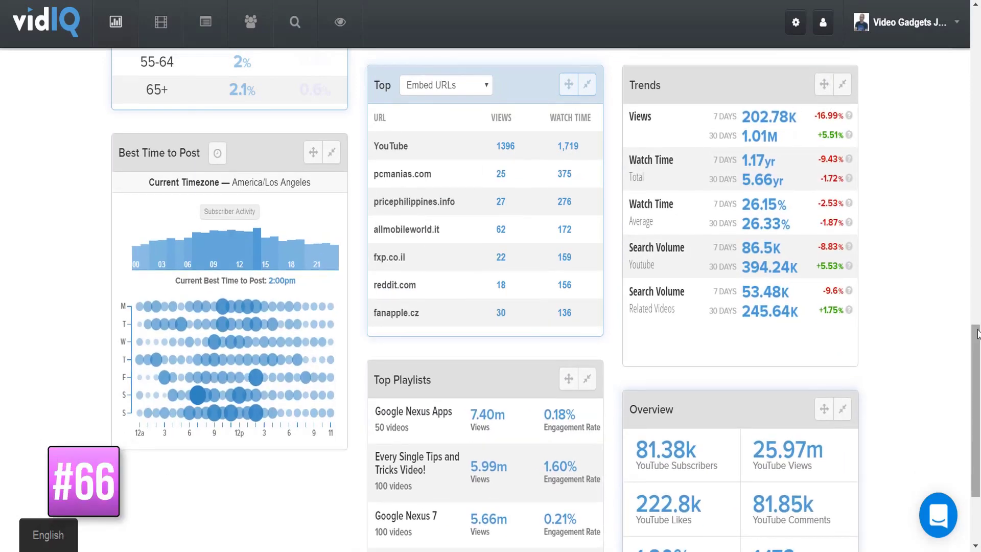
# Expand the Google Nexus Apps and Every Single Tips and Tricks Video! playlists to show their stats
pyautogui.scroll(-1, 979, 347)
pyautogui.scroll(-2, 979, 348)
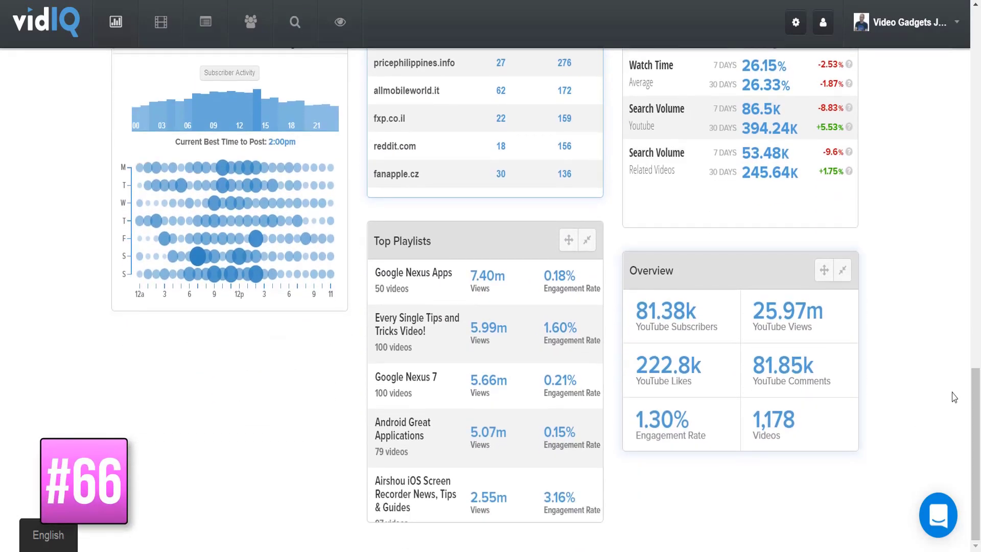
pyautogui.click(458, 292)
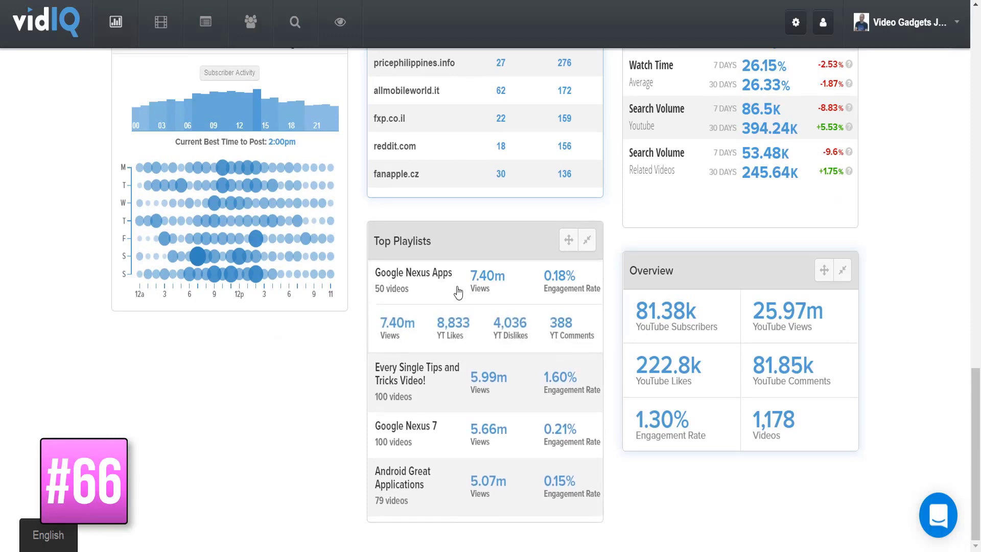
pyautogui.click(481, 360)
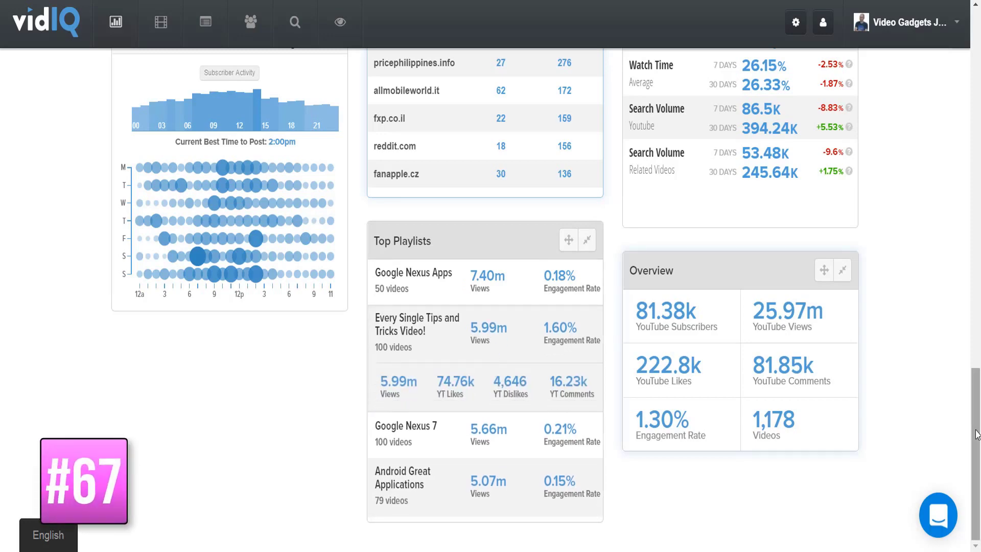
pyautogui.moveTo(976, 433); pyautogui.dragTo(977, 409)
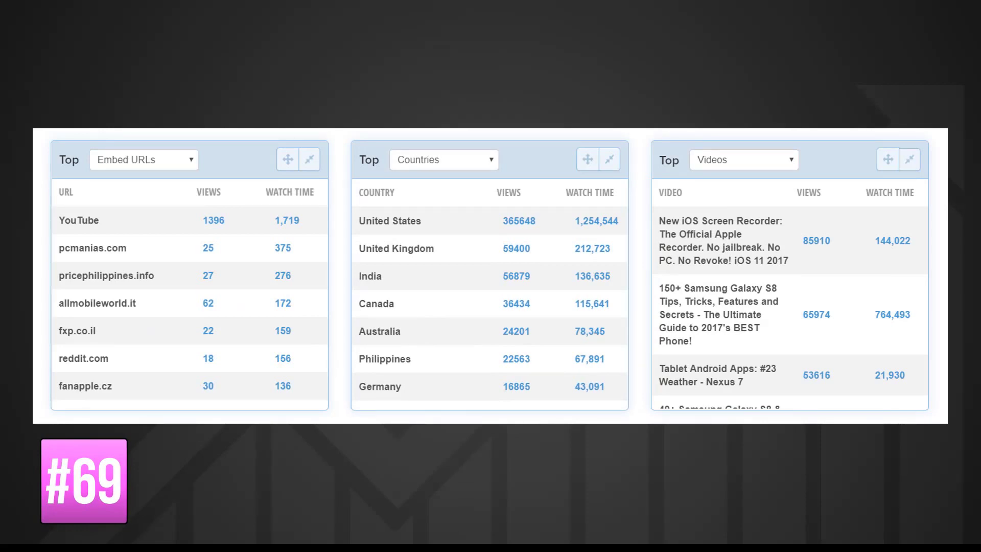
# Switch the first Top table to YouTube Searches and the third Top table to Embed URLs
pyautogui.click(191, 159)
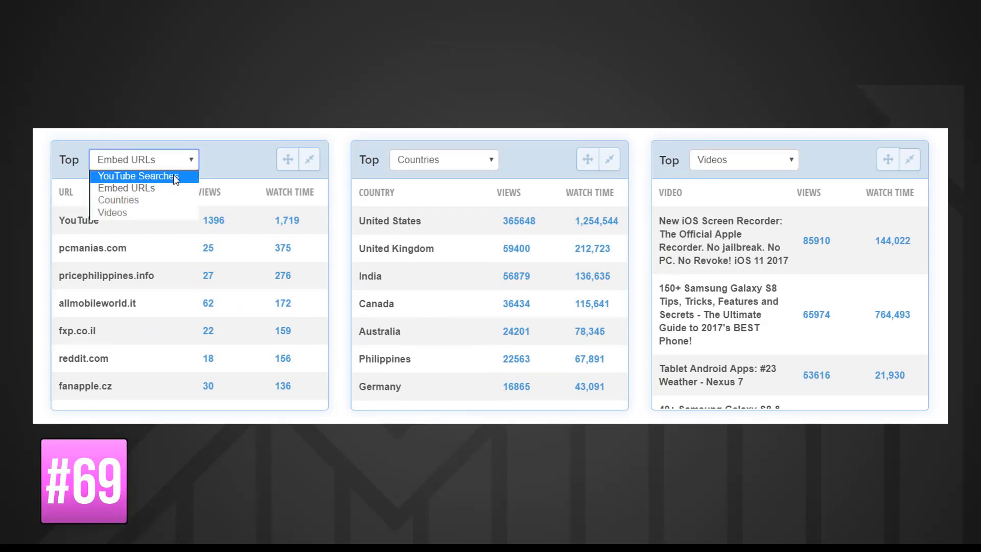
pyautogui.click(174, 176)
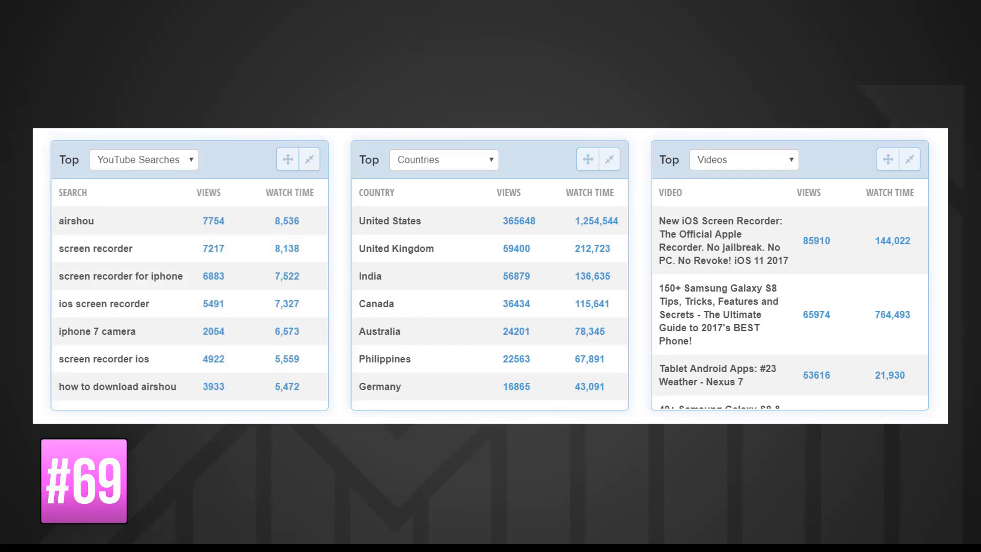
pyautogui.click(792, 160)
pyautogui.click(765, 187)
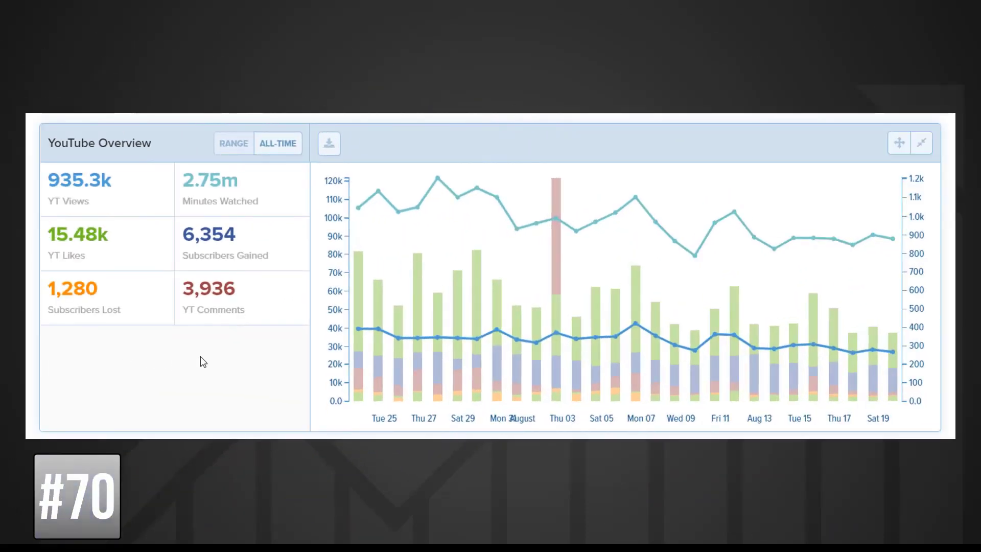
pyautogui.moveTo(353, 357)
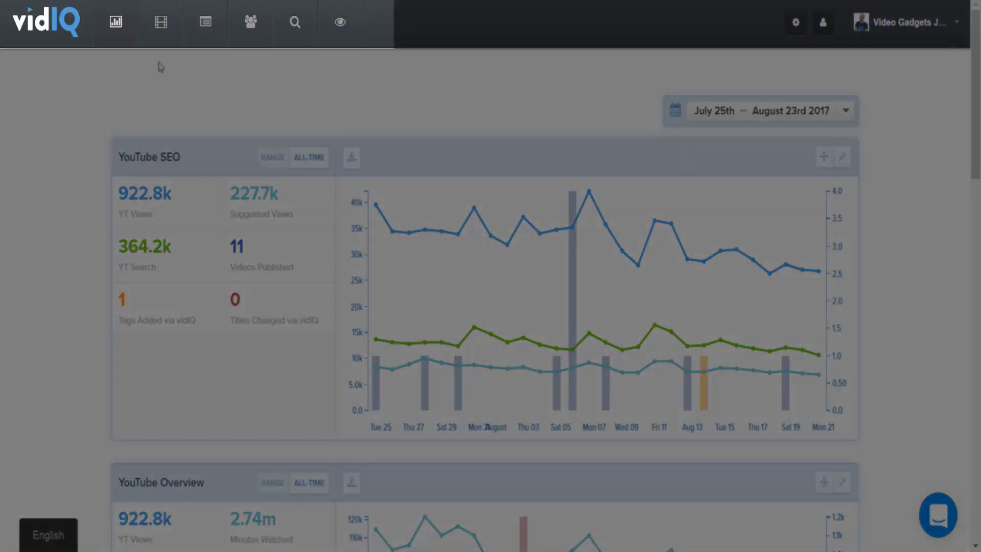
# Open the Videos list and add first-7-days views, search, suggested, likes-per-view and comments-per-view columns
pyautogui.click(162, 25)
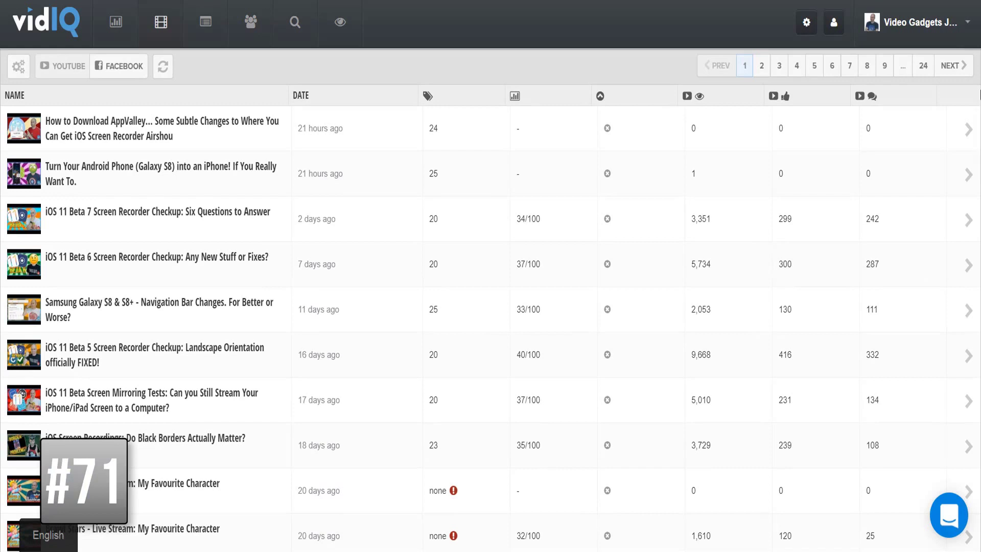
pyautogui.click(21, 69)
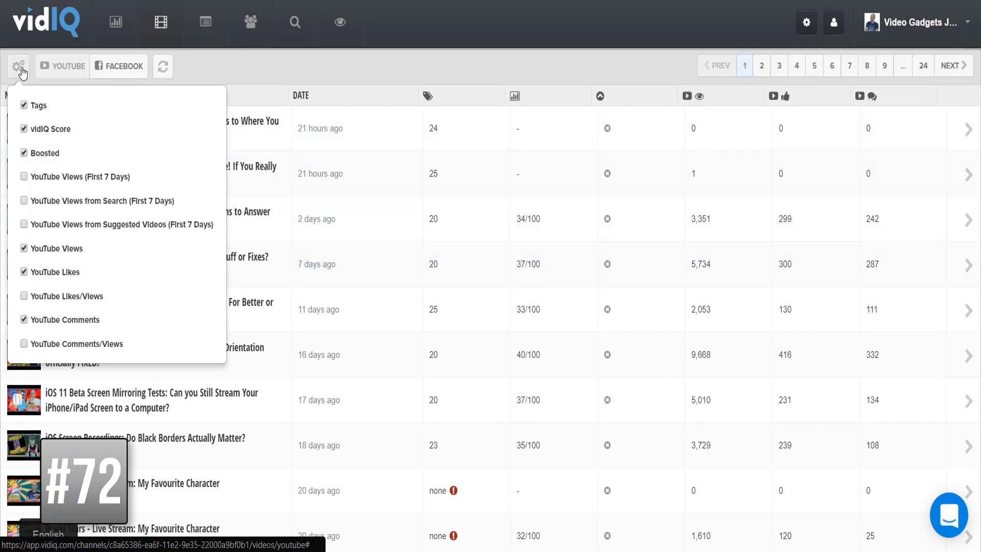
pyautogui.click(24, 176)
pyautogui.click(24, 200)
pyautogui.click(24, 224)
pyautogui.click(25, 296)
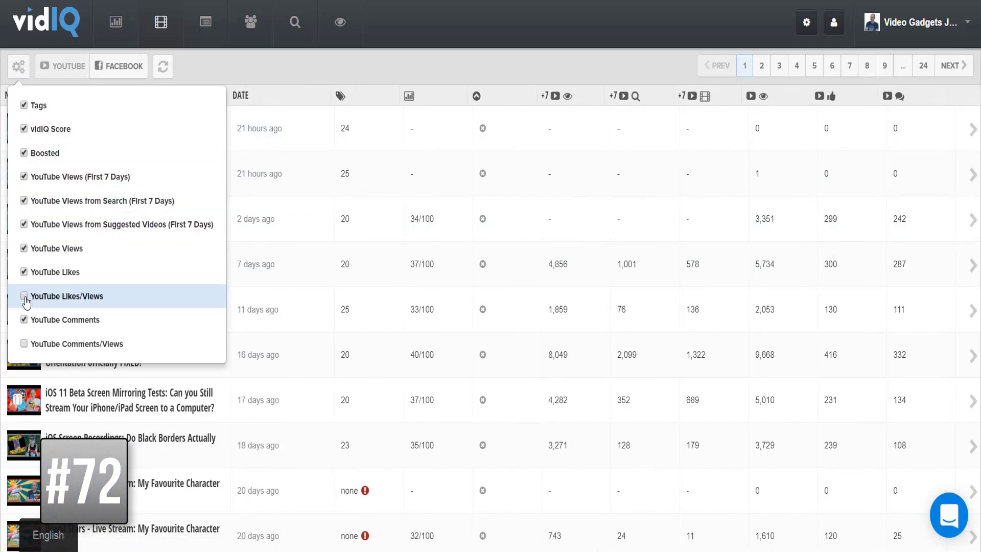
pyautogui.click(24, 343)
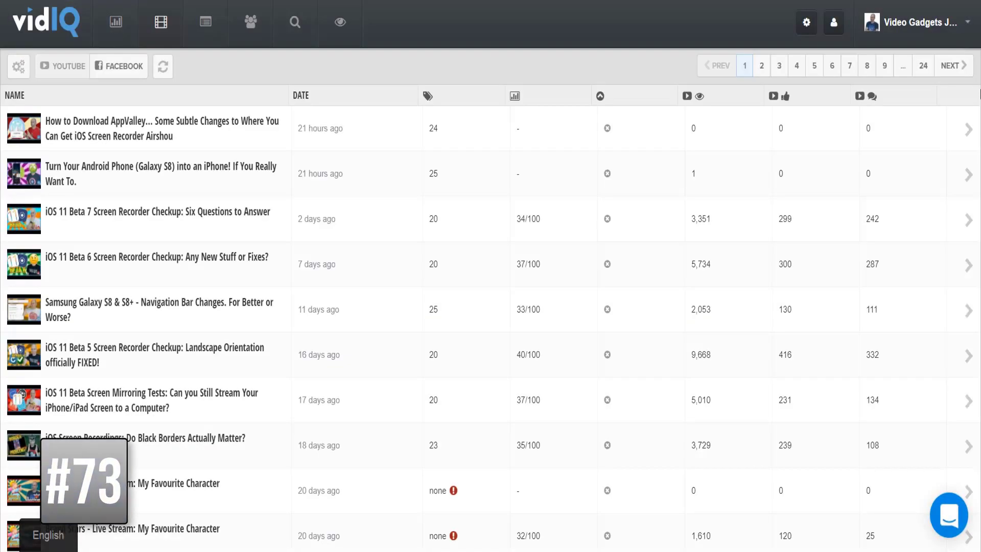
pyautogui.moveTo(453, 491)
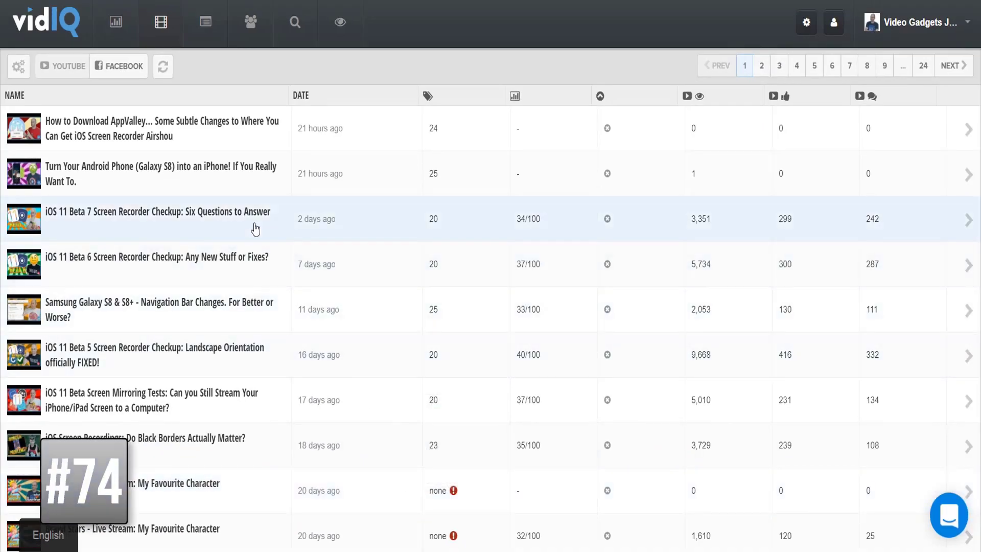
# Open the iOS 11 Beta 7 video's editor, switch to Facebook videos, and open the iOS 11 fix video
pyautogui.click(255, 229)
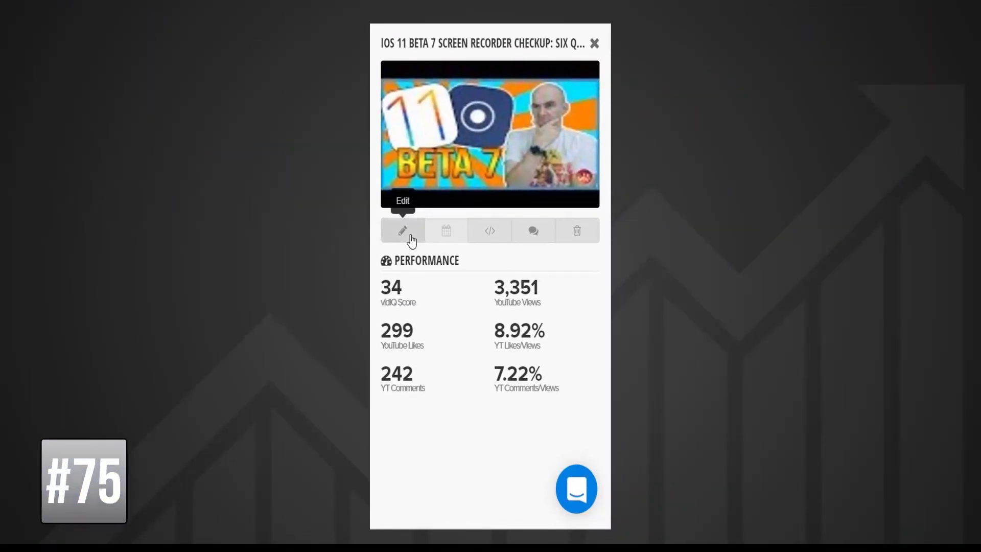
pyautogui.click(403, 231)
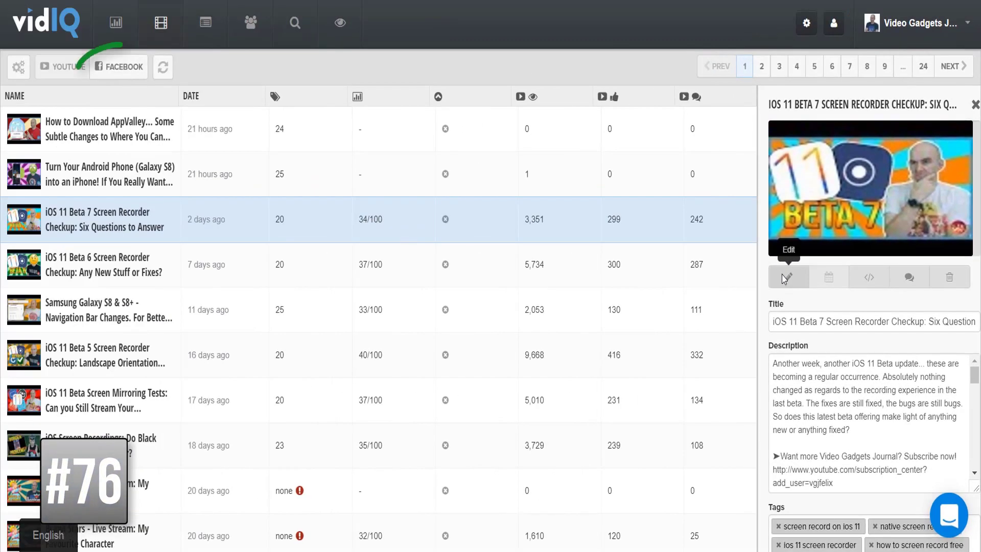
pyautogui.click(131, 73)
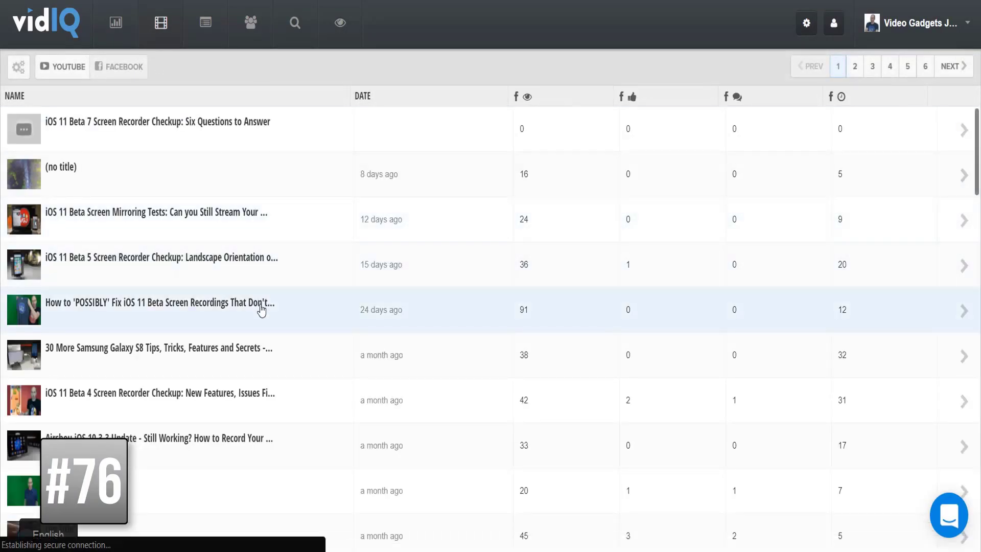
pyautogui.click(261, 309)
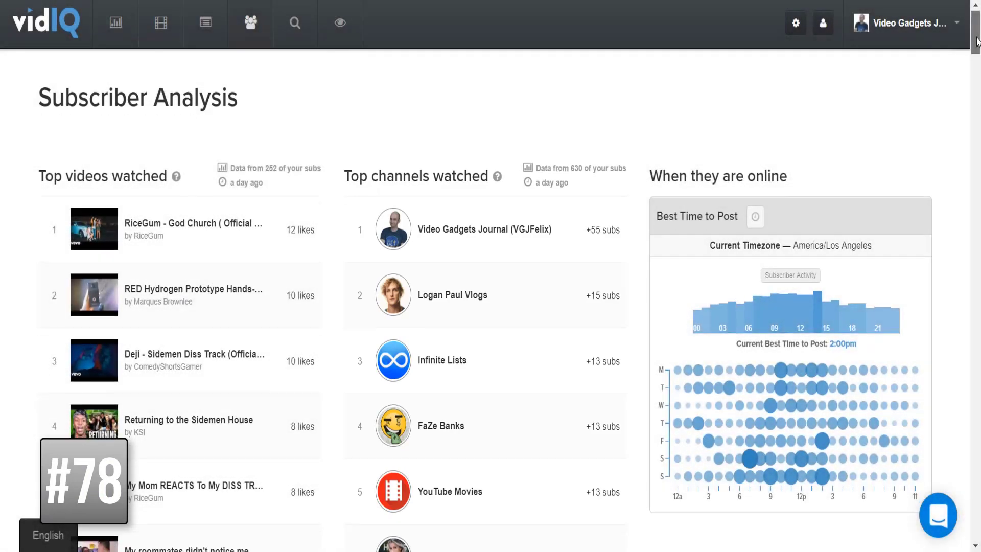
# Scroll through the Subscriber Analysis page of top videos and channels watched
pyautogui.moveTo(977, 42); pyautogui.dragTo(955, 187)
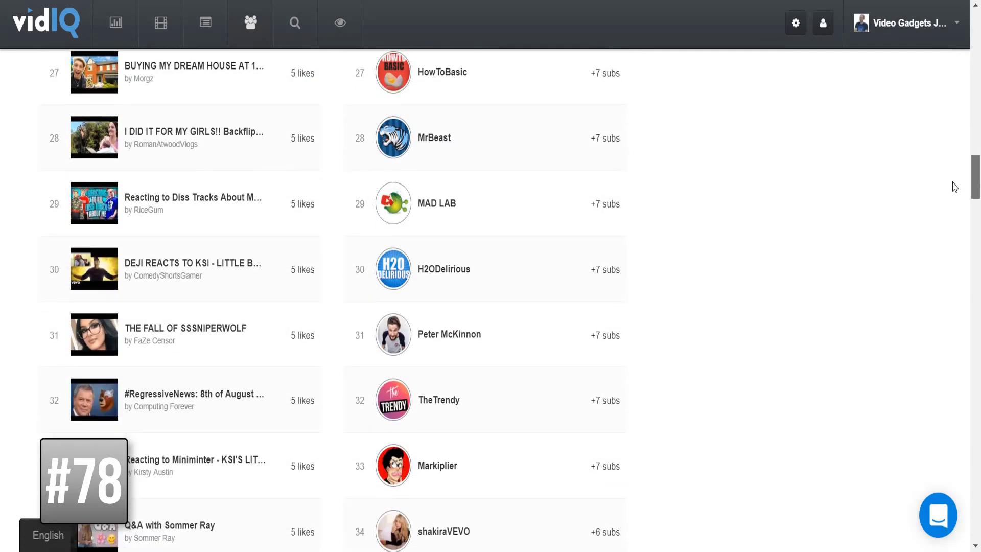
pyautogui.scroll(20, 955, 186)
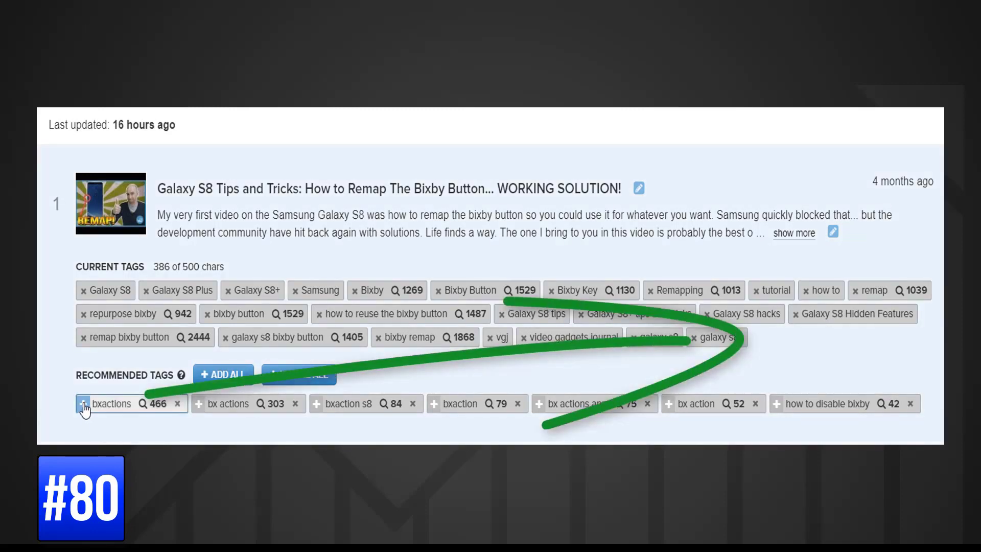
# Add the bxactions and bx actions tags, unlock title and description editing, and sort by Most Recently Analyzed
pyautogui.click(84, 405)
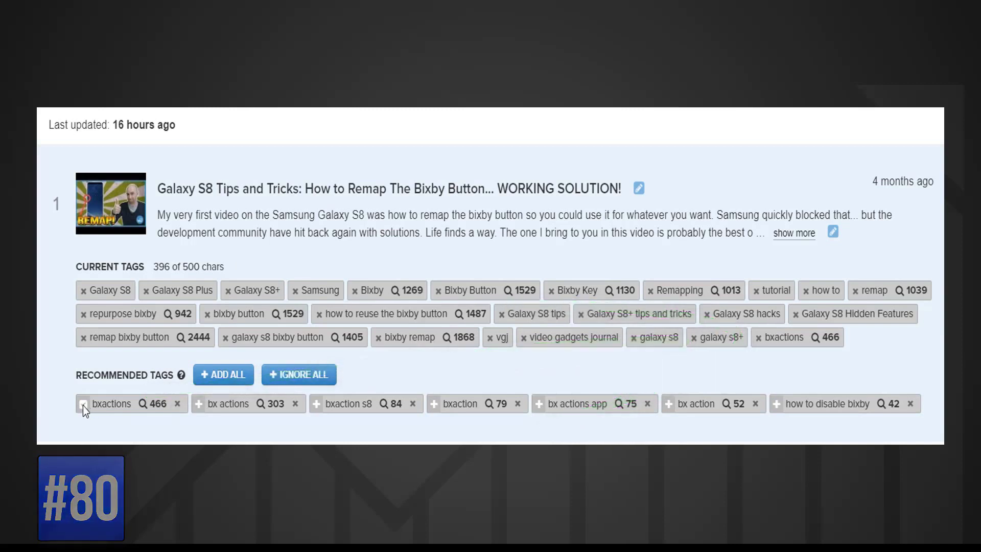
pyautogui.click(197, 405)
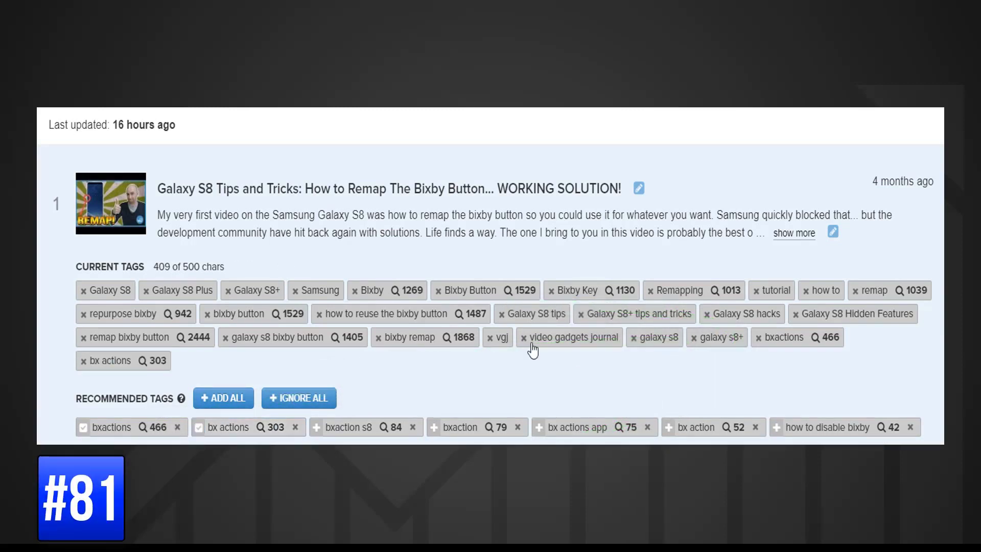
pyautogui.click(639, 190)
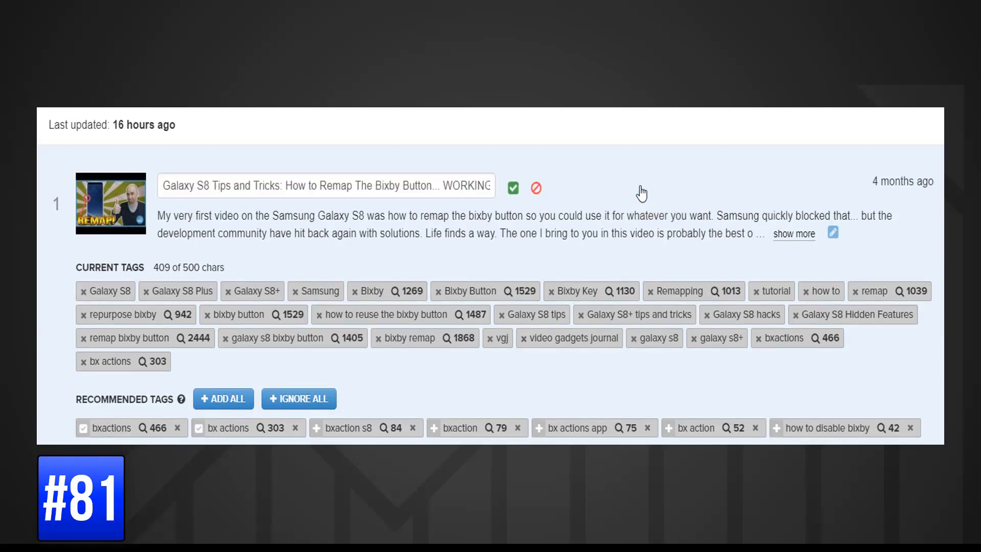
pyautogui.click(833, 233)
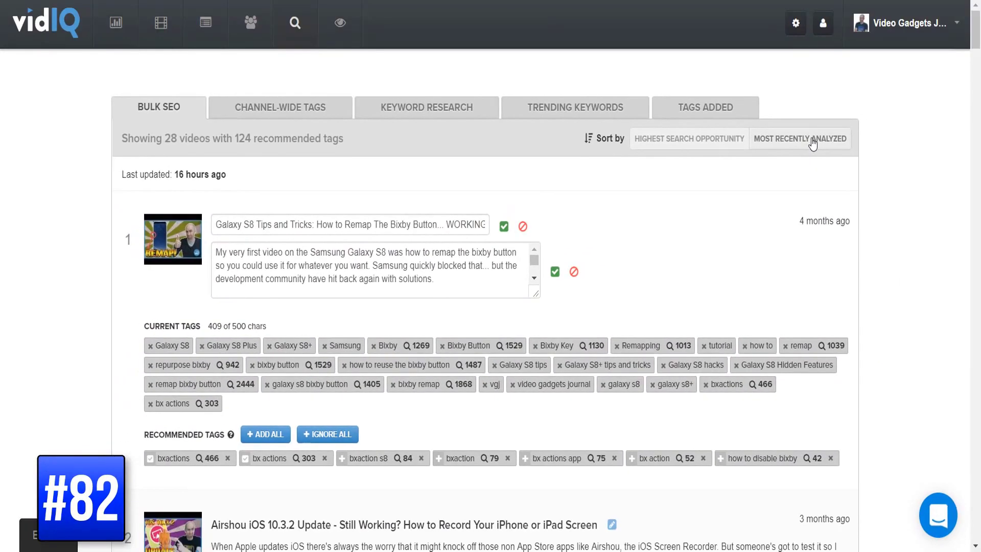
pyautogui.click(812, 141)
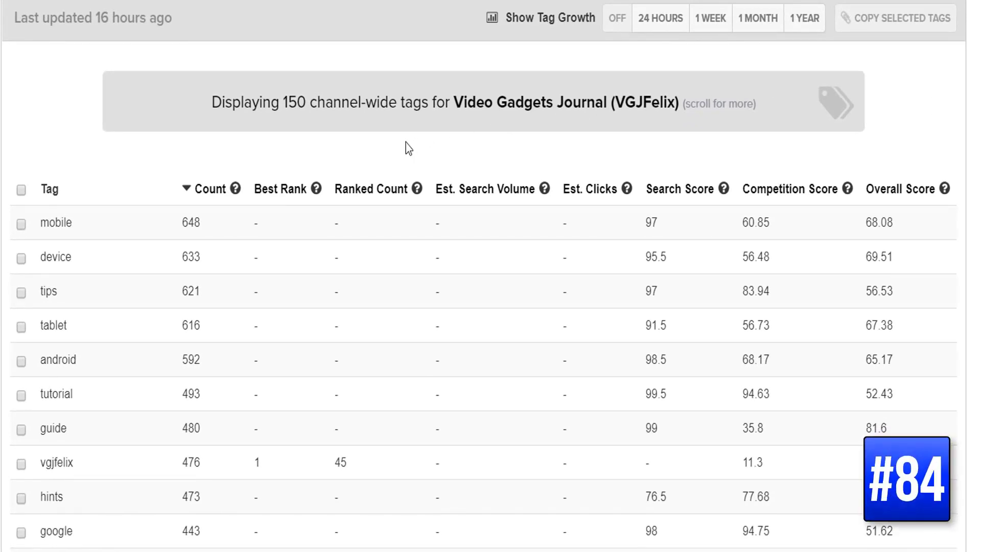
# Sort the channel tags by Best Rank, then Ranked Count, then Est. Search Volume
pyautogui.click(288, 192)
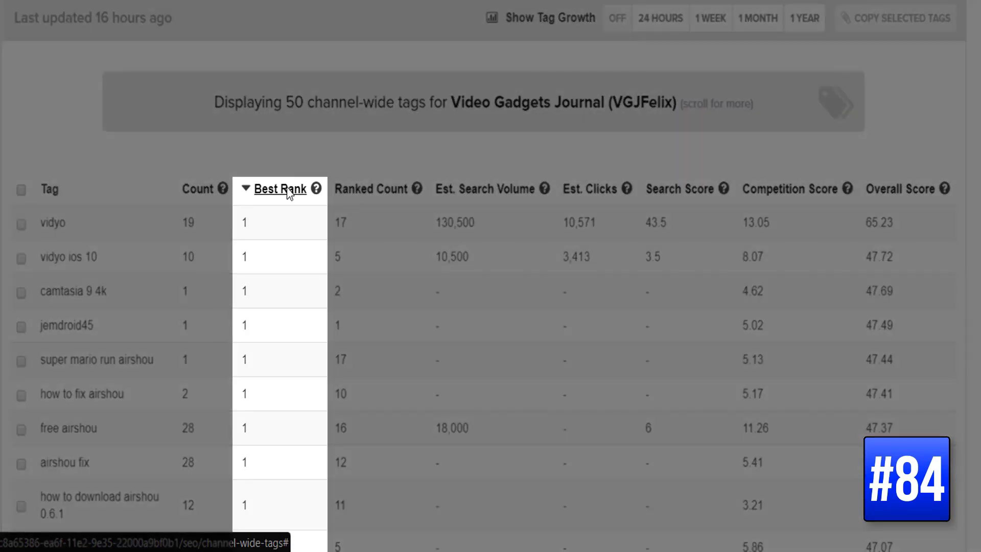
pyautogui.click(365, 193)
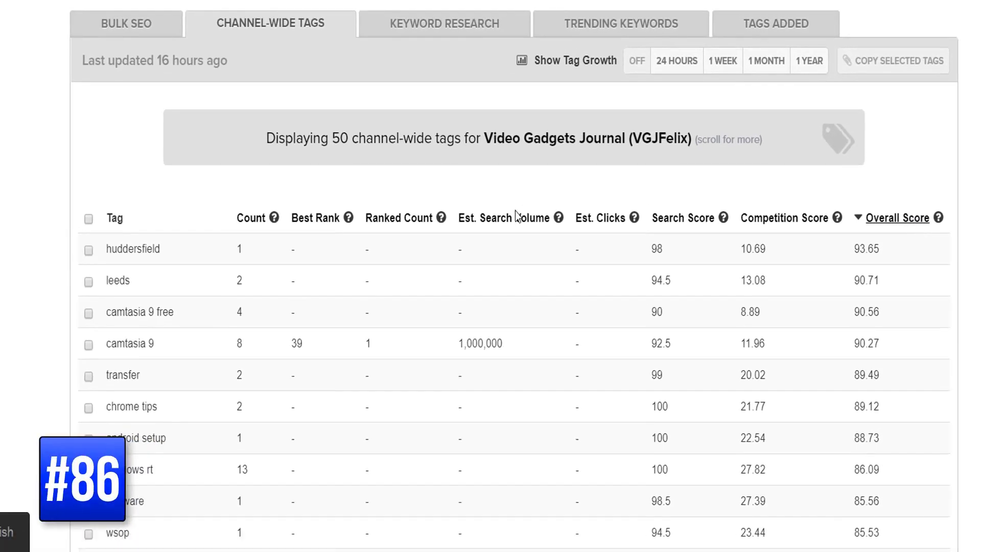
pyautogui.click(486, 189)
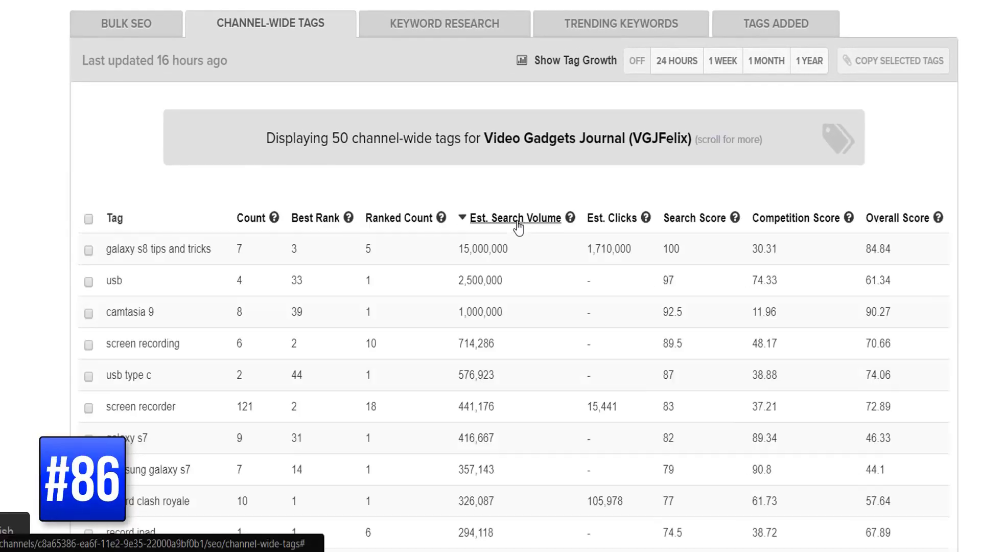
# Copy tags galaxy s8 tips and tricks, usb, camtasia 9, screen recording, usb type c; show tag growth
pyautogui.click(88, 250)
pyautogui.click(89, 281)
pyautogui.click(88, 314)
pyautogui.click(89, 345)
pyautogui.click(88, 377)
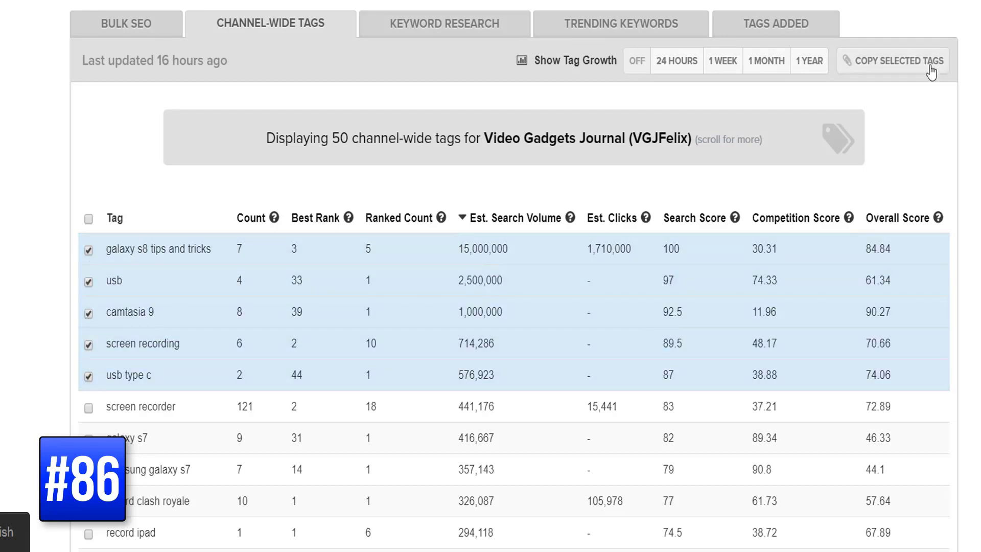
pyautogui.click(936, 64)
pyautogui.click(732, 65)
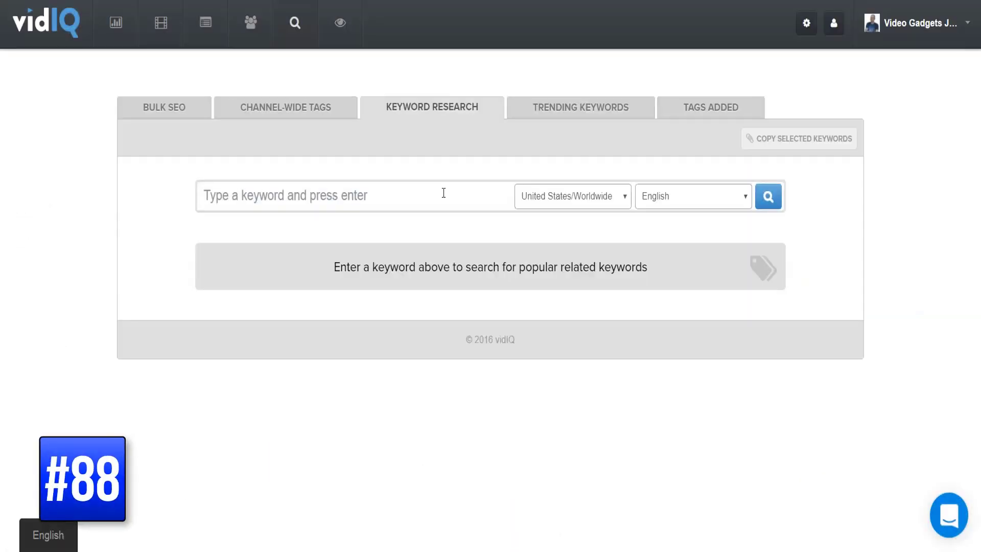
# Search related keywords for the YouTuber's name and sort the 234 results by number of words, most first
pyautogui.write('jake paul')
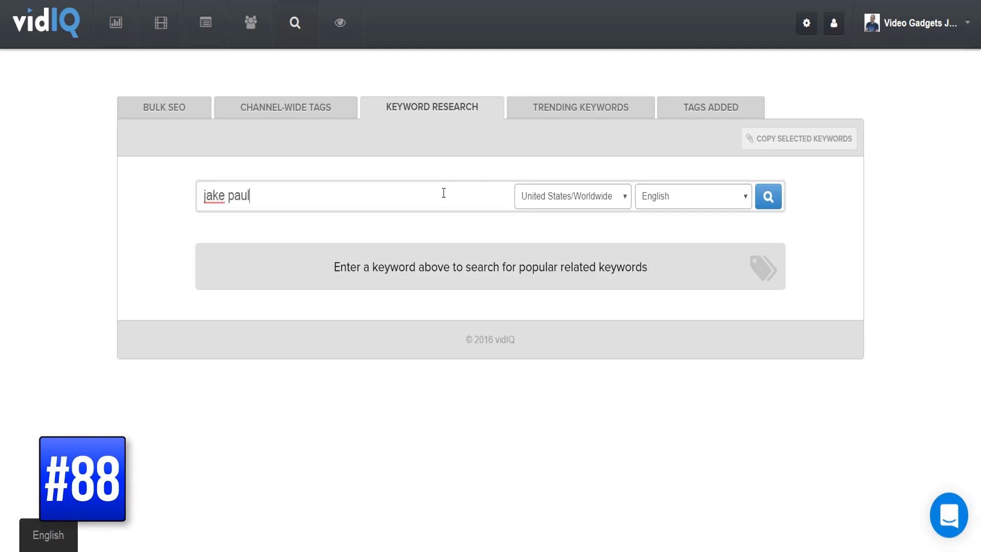
pyautogui.press('Return')
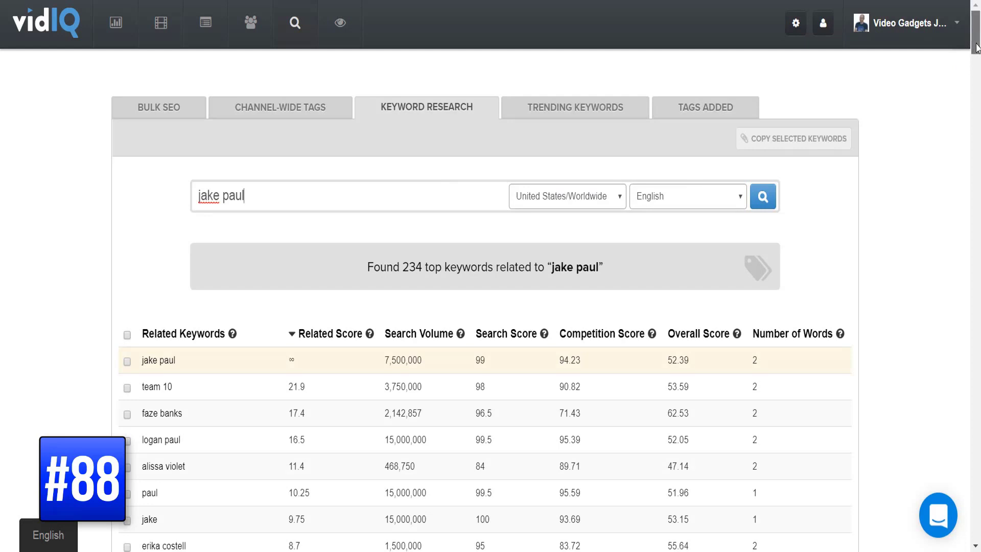
pyautogui.scroll(-5, 976, 48)
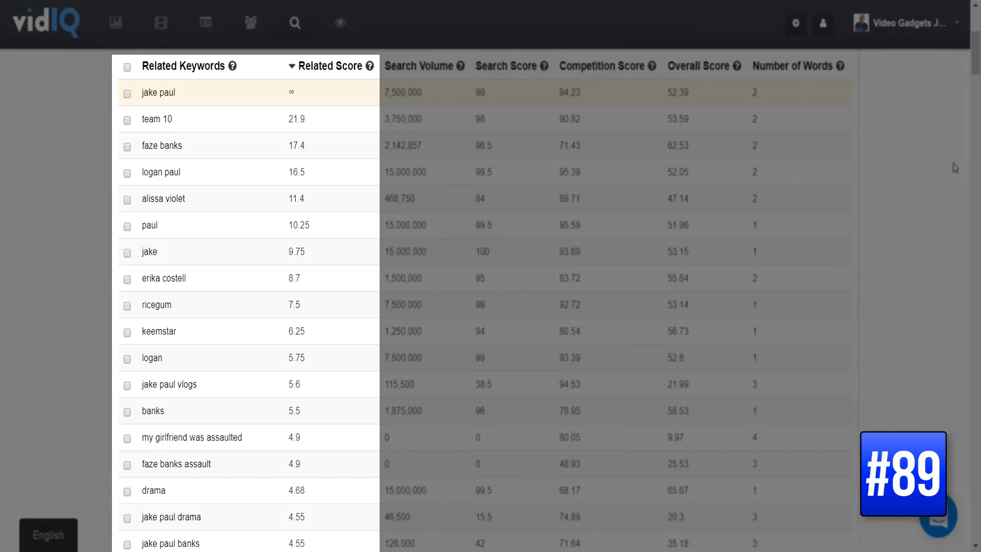
pyautogui.click(836, 71)
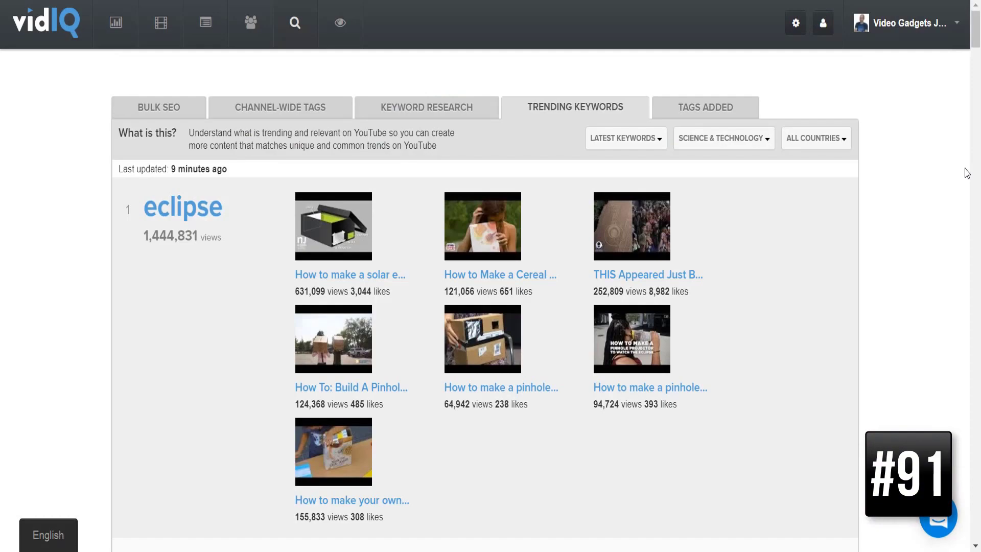
# Set Trending Keywords to the Last day range and open the video category list
pyautogui.scroll(-20, 968, 174)
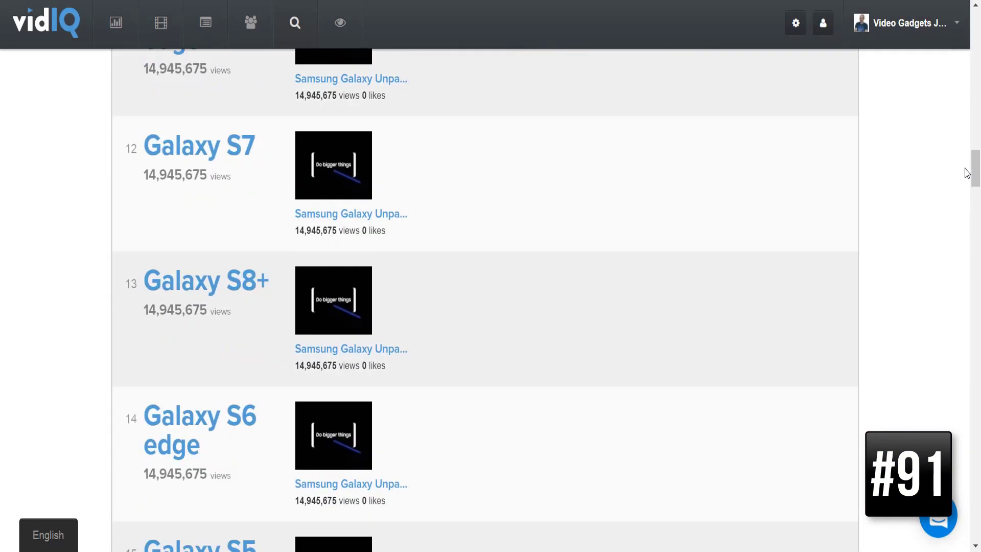
pyautogui.scroll(20, 967, 173)
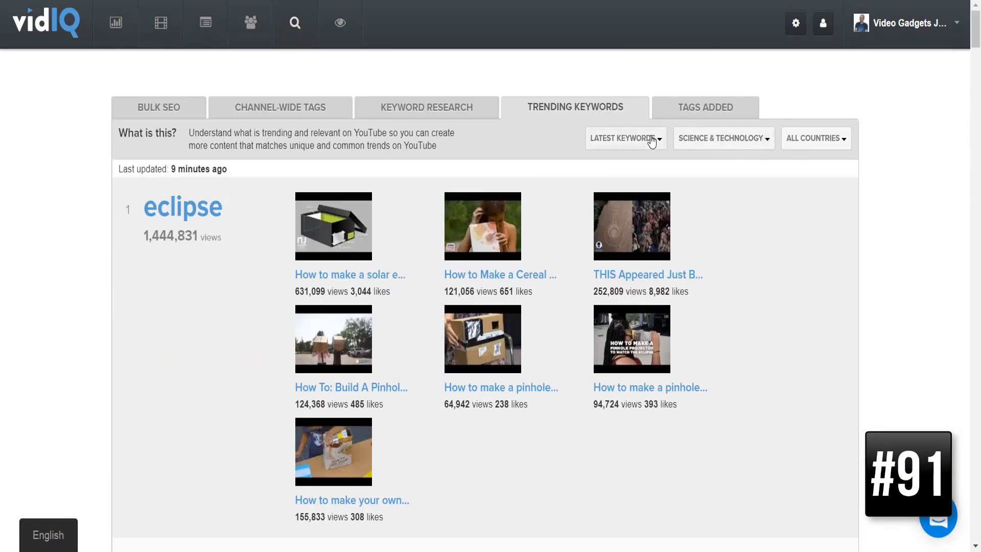
pyautogui.click(652, 143)
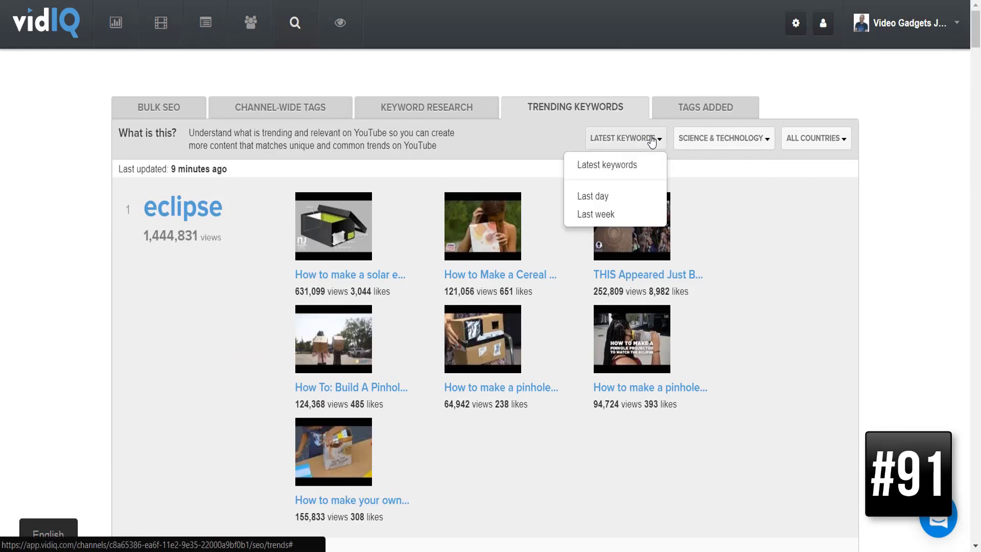
pyautogui.click(639, 203)
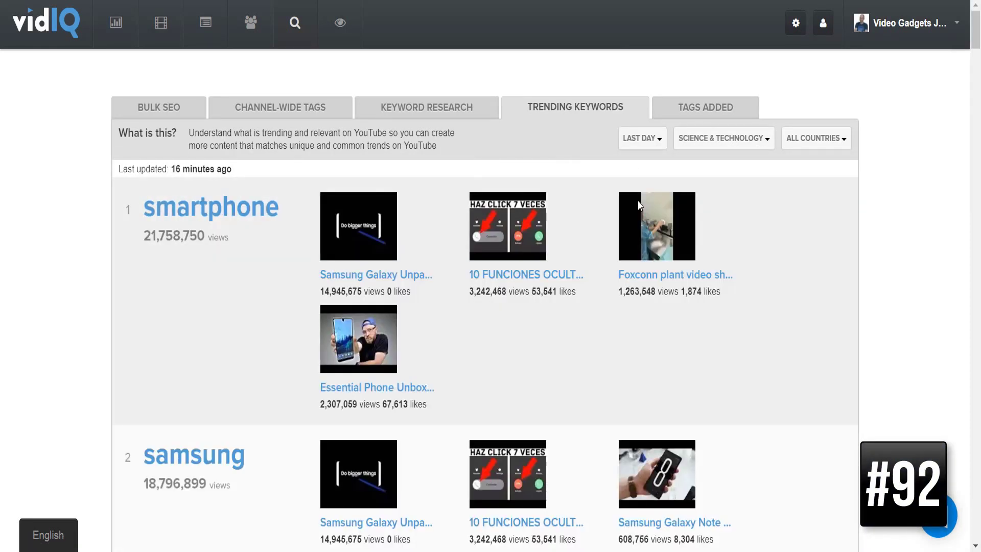
pyautogui.click(750, 148)
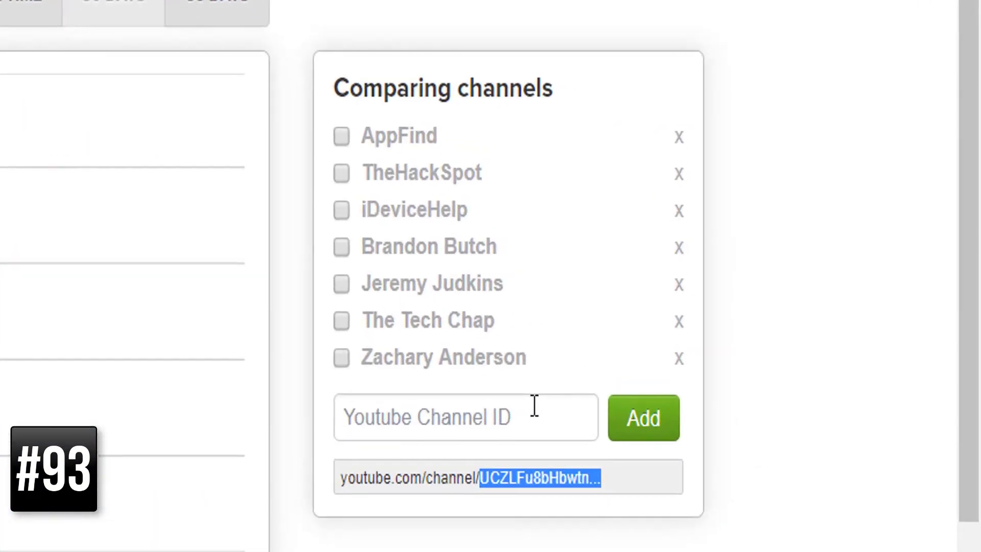
# Paste the competitor's channel ID, add it, and include Tech Labs in the comparison chart
pyautogui.click(784, 292)
pyautogui.hotkey('ctrl', 'v')
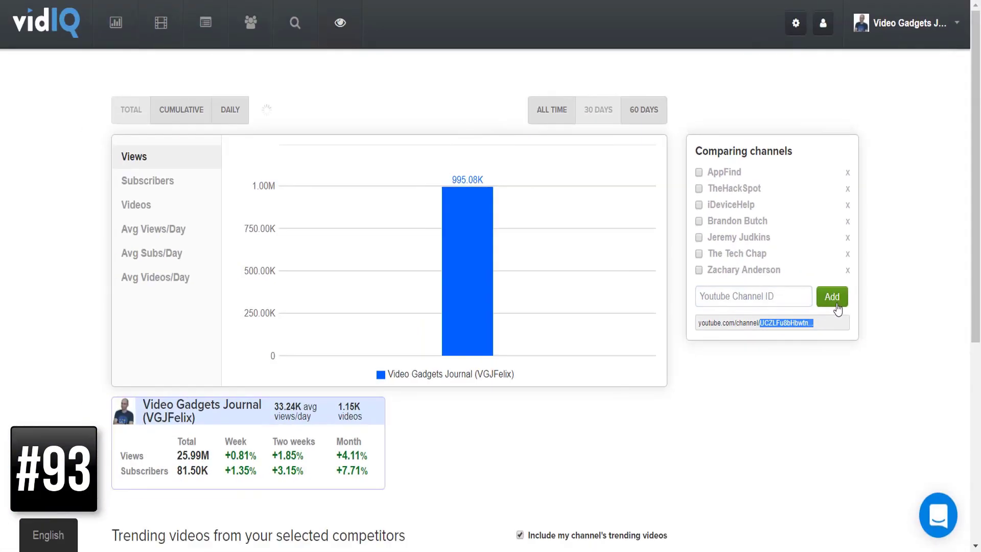
pyautogui.click(645, 424)
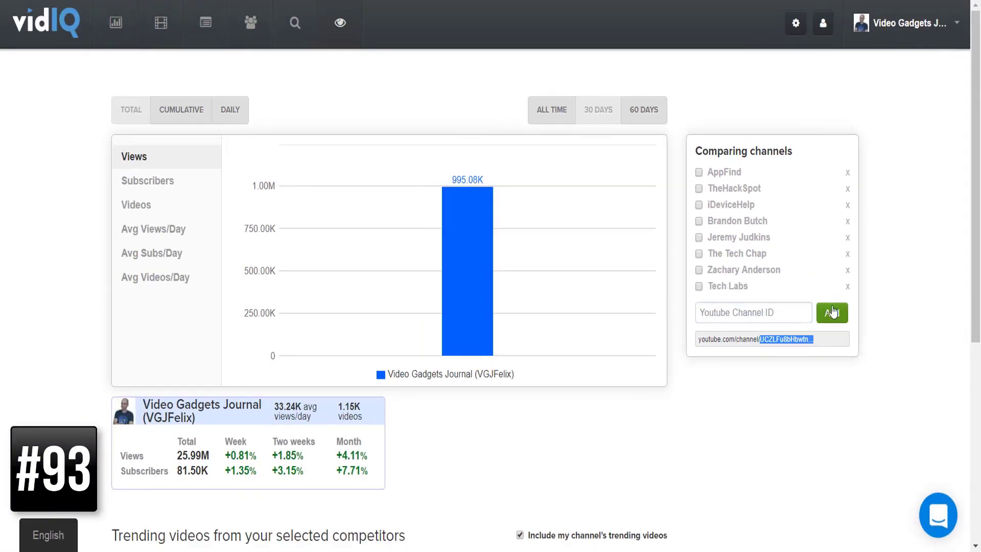
pyautogui.click(699, 287)
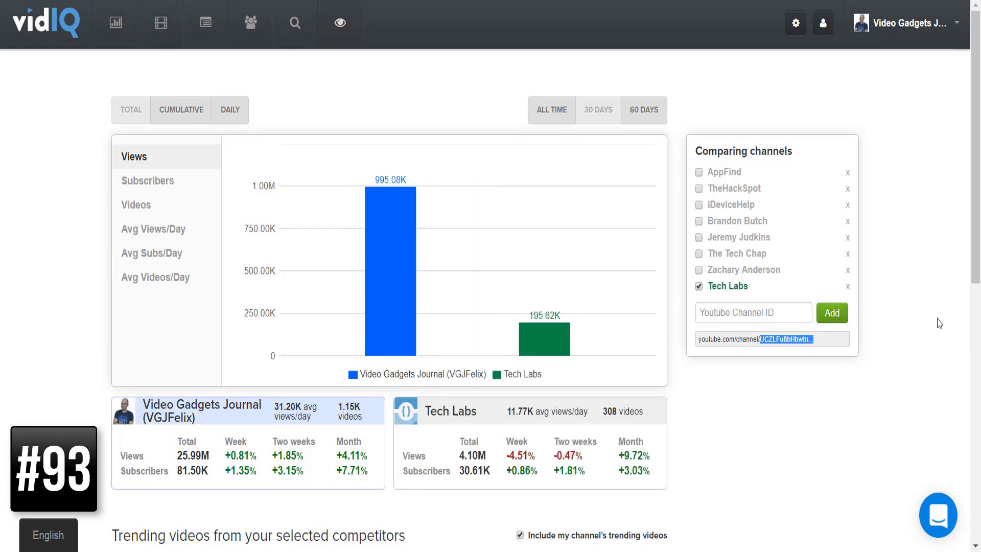
# Compare Subscribers, Avg views and subscribers per day, then chart total Views daily
pyautogui.click(166, 189)
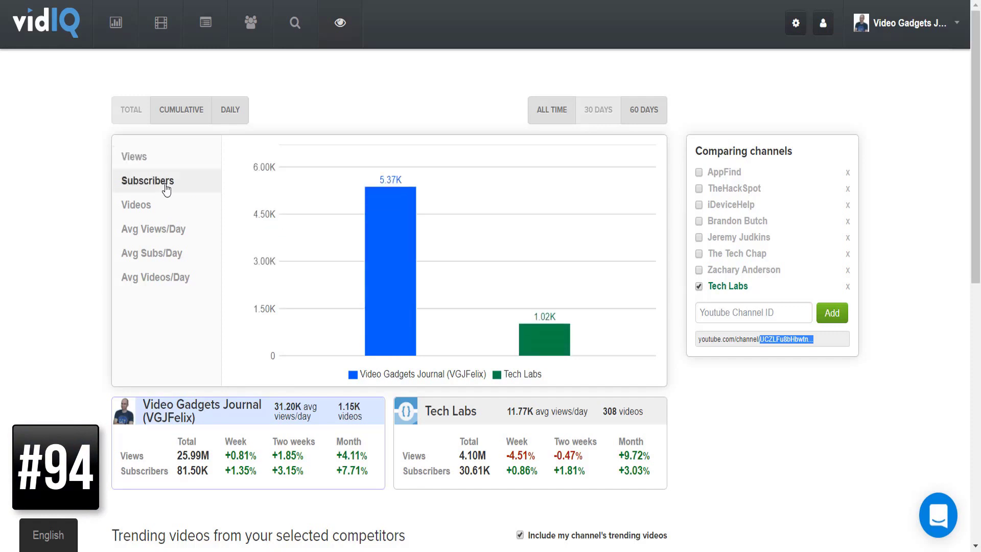
pyautogui.click(155, 231)
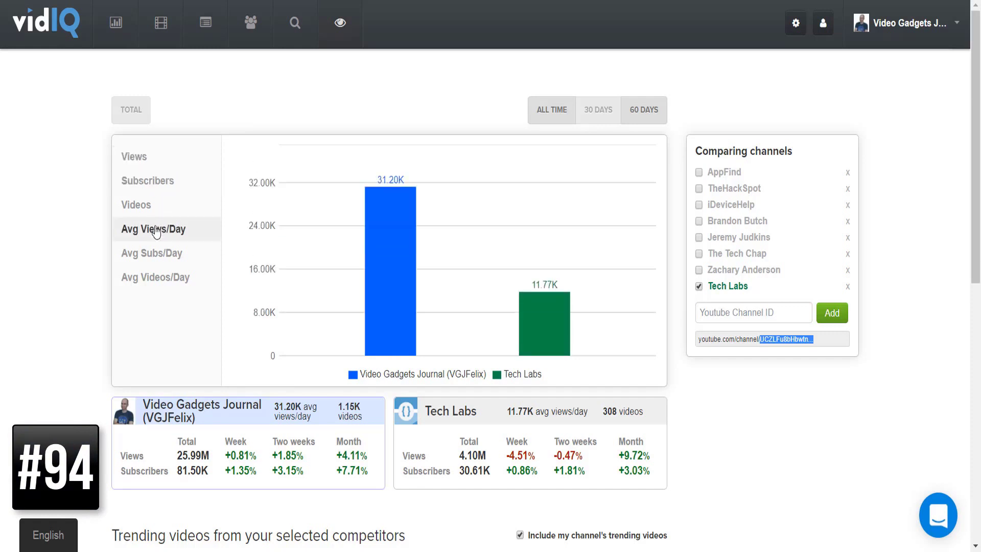
pyautogui.click(154, 262)
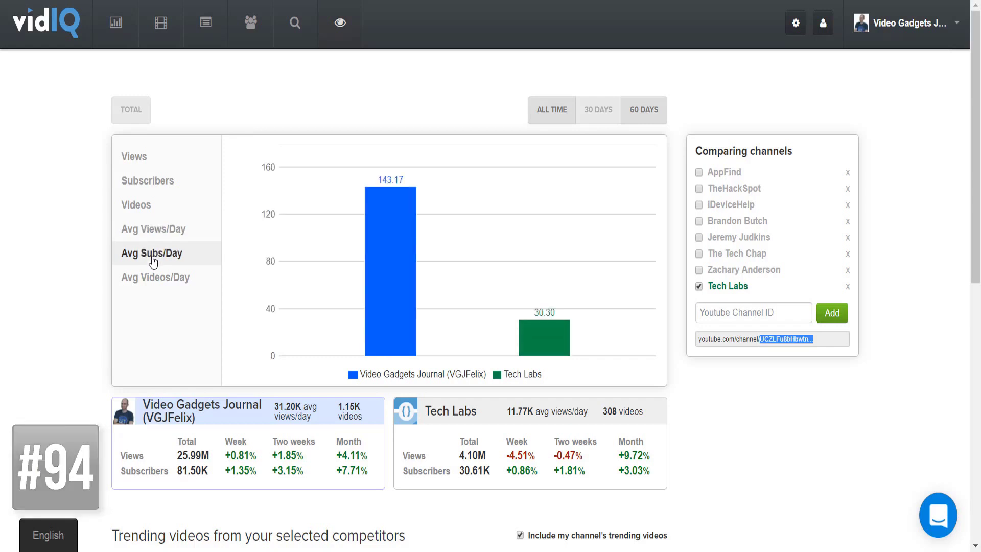
pyautogui.click(132, 159)
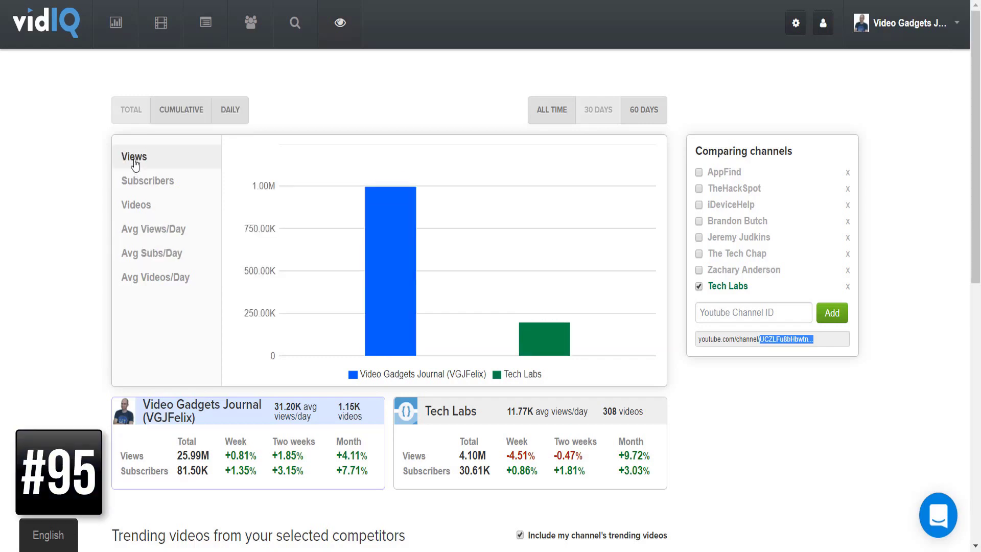
pyautogui.click(224, 109)
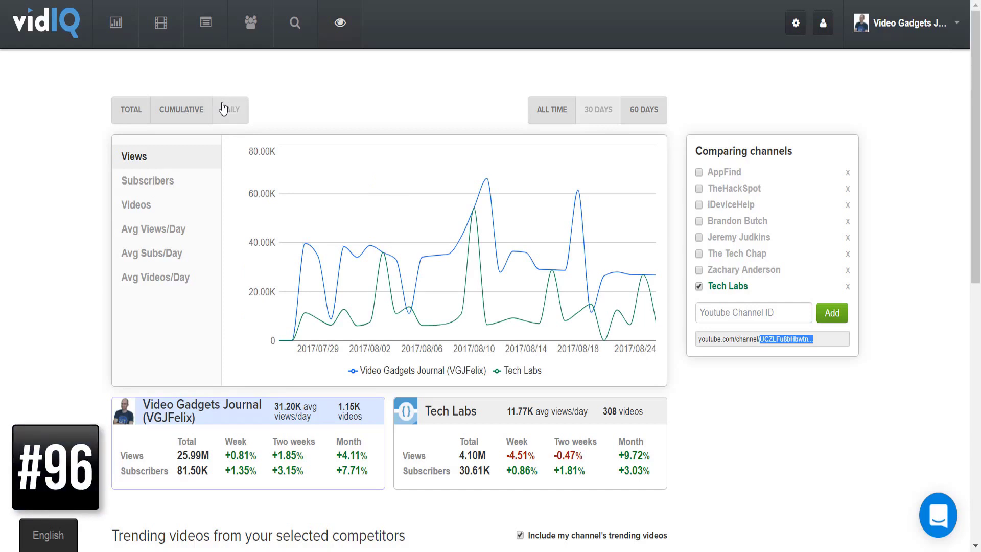
# Chart TheHackSpot, iDeviceHelp and another competitor's daily views over 60 days, then view trending videos
pyautogui.click(699, 190)
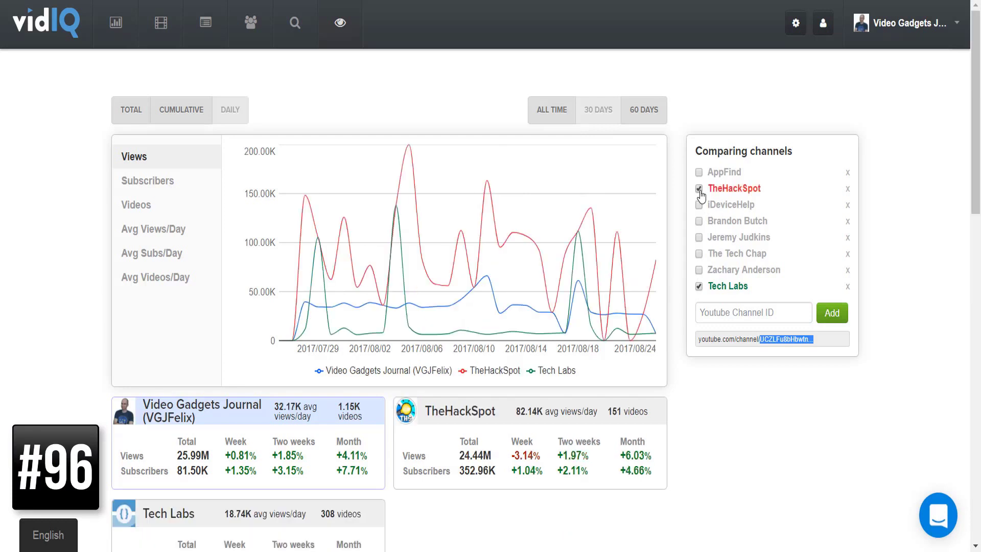
pyautogui.click(700, 239)
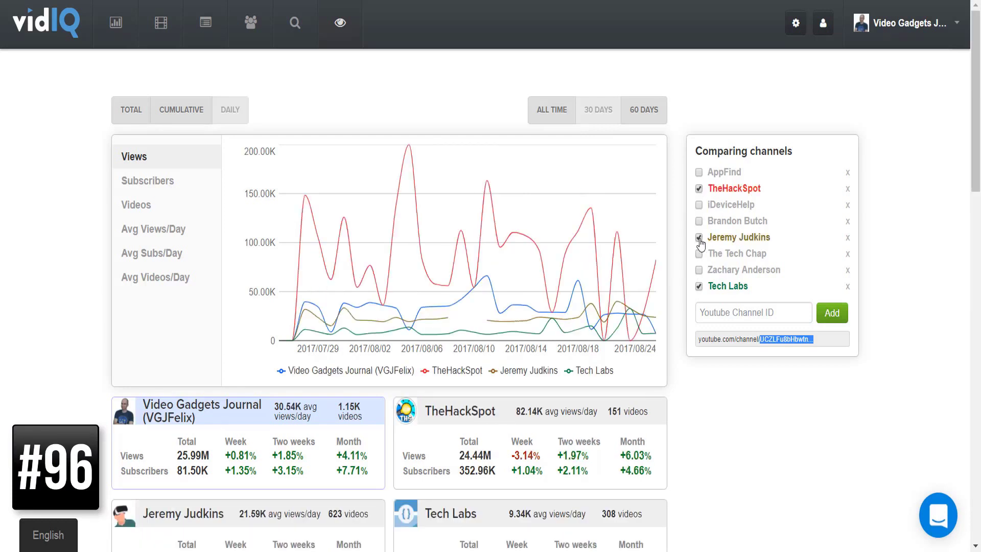
pyautogui.click(700, 206)
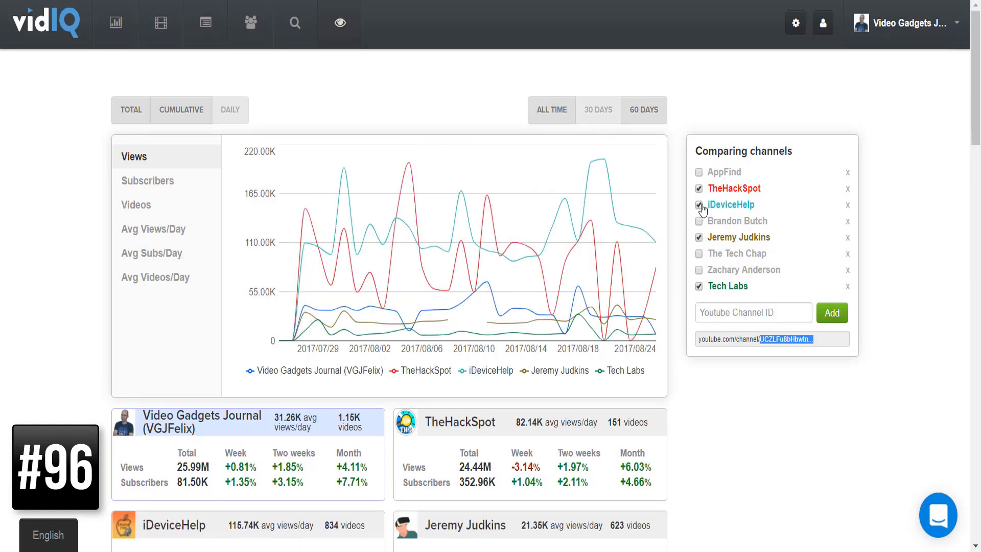
pyautogui.click(650, 117)
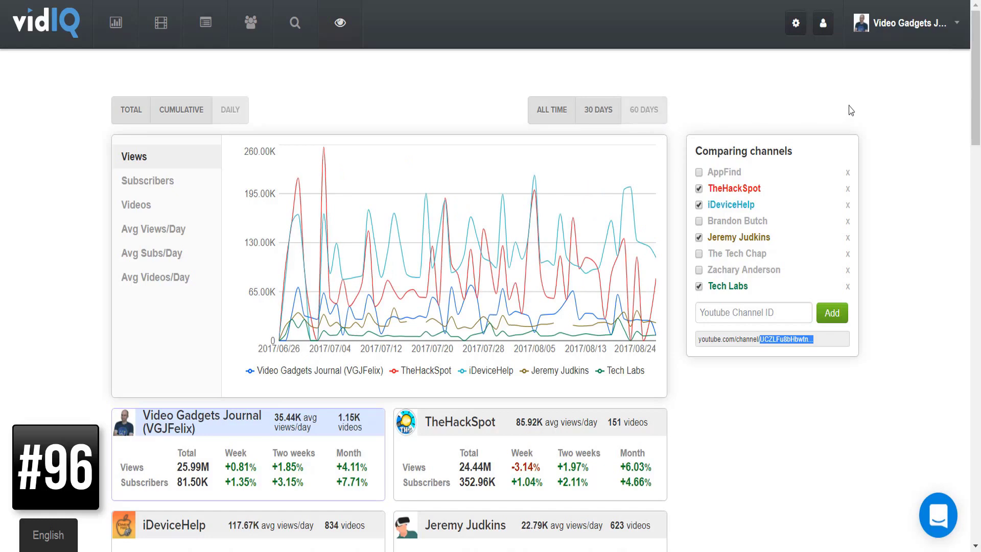
pyautogui.moveTo(976, 92); pyautogui.dragTo(978, 147)
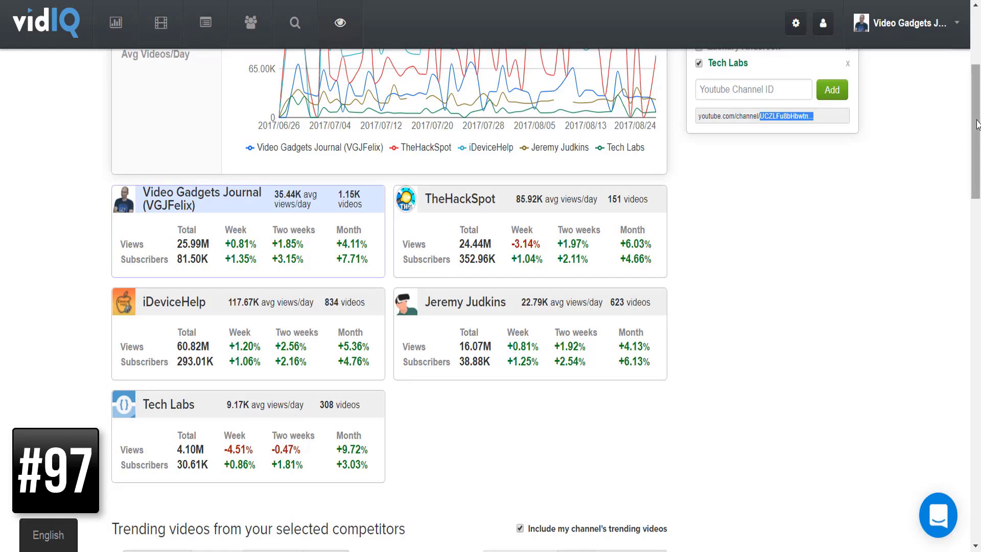
pyautogui.moveTo(977, 124); pyautogui.dragTo(979, 234)
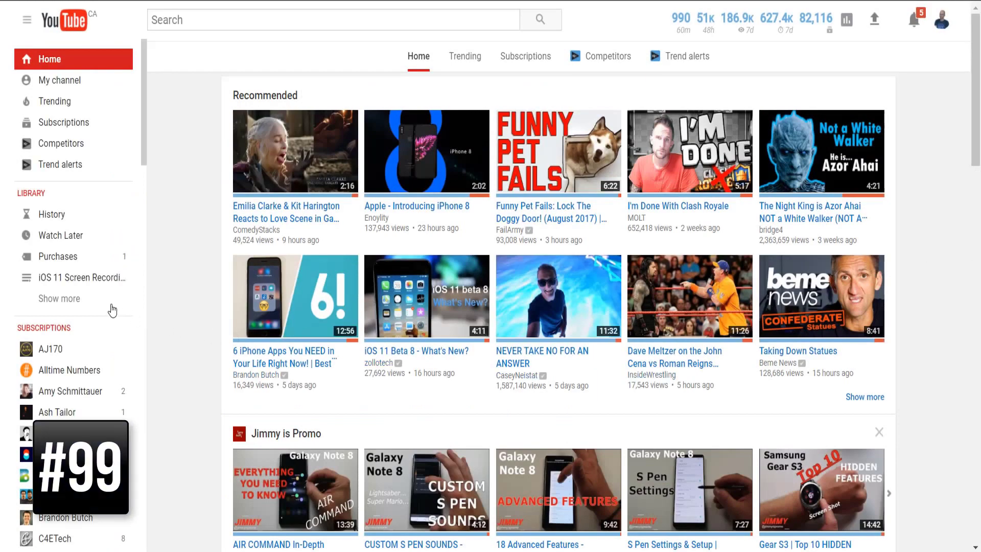
# Open vidIQ's Competitors overview from the YouTube sidebar
pyautogui.click(73, 149)
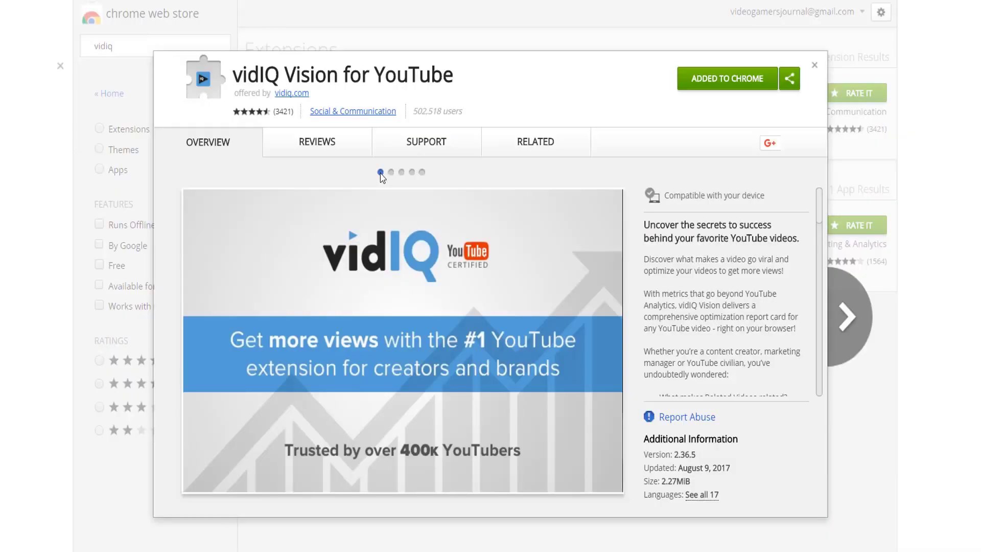
# Show the 'Getting Started with vidIQ Tutorial' video slide on the vidIQ Vision listing
pyautogui.click(391, 172)
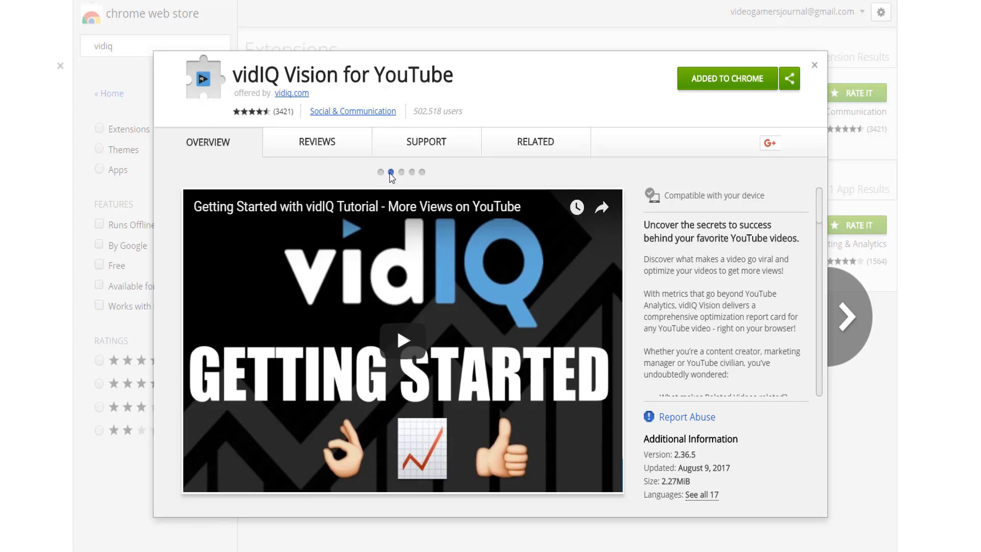